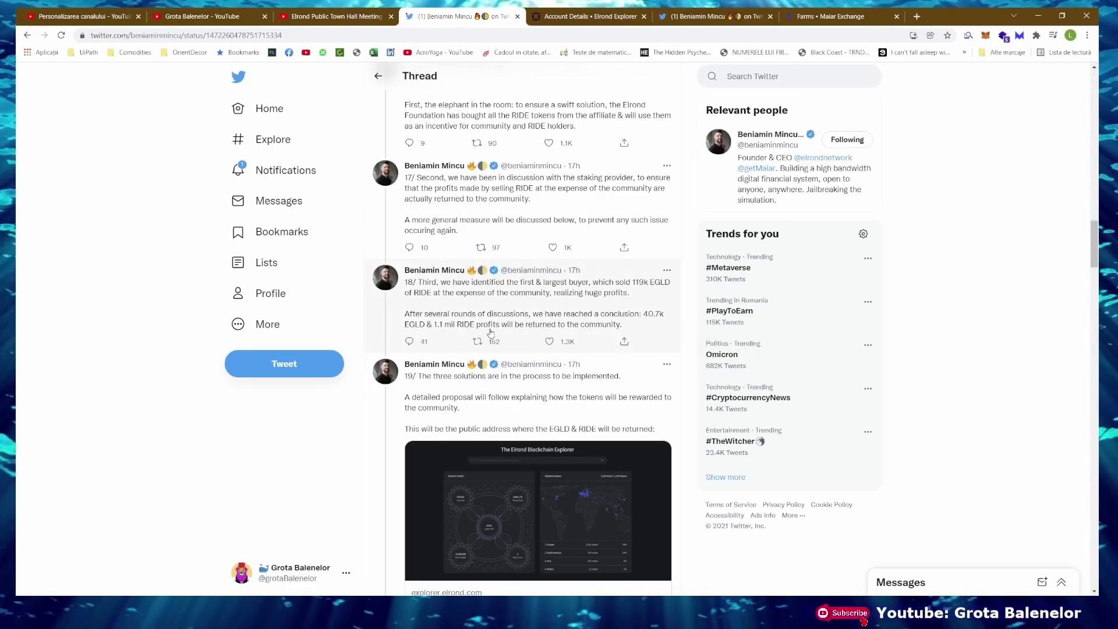
Switch to the Elrond Explorer account page and inspect the address's EGLD balance and ESDT tokens
scroll(513, 309, down, 2)
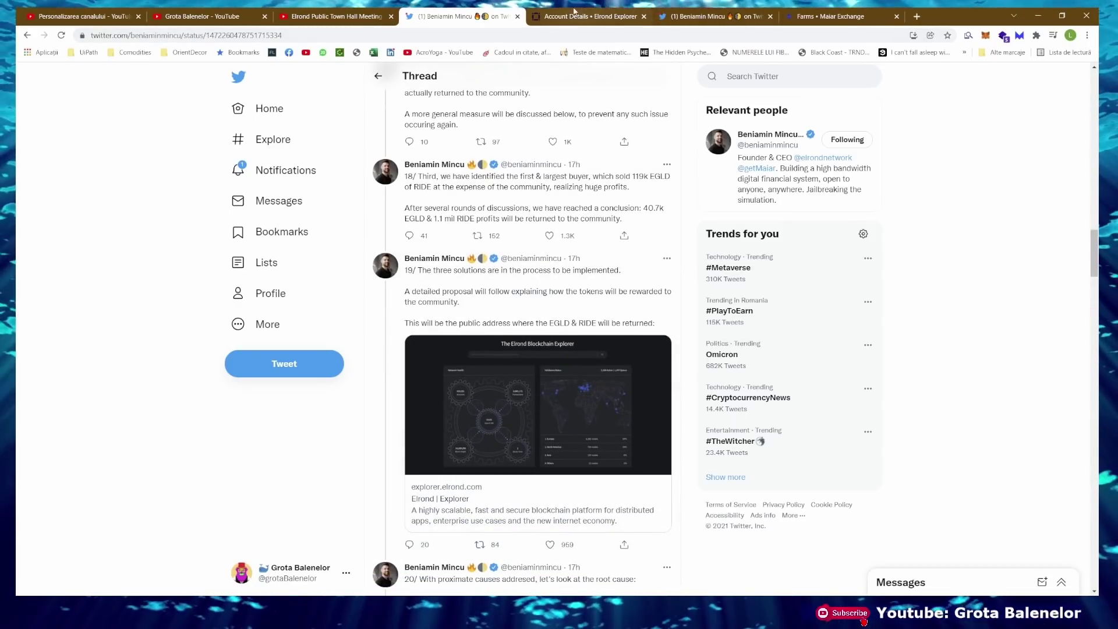
click(541, 19)
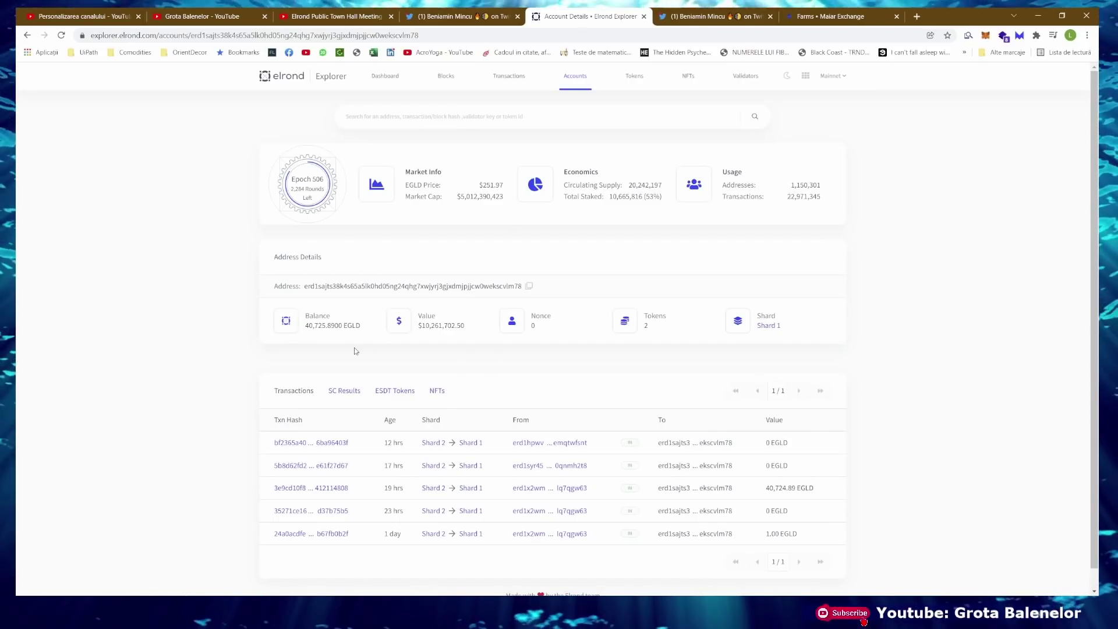
drag(307, 326, 361, 326)
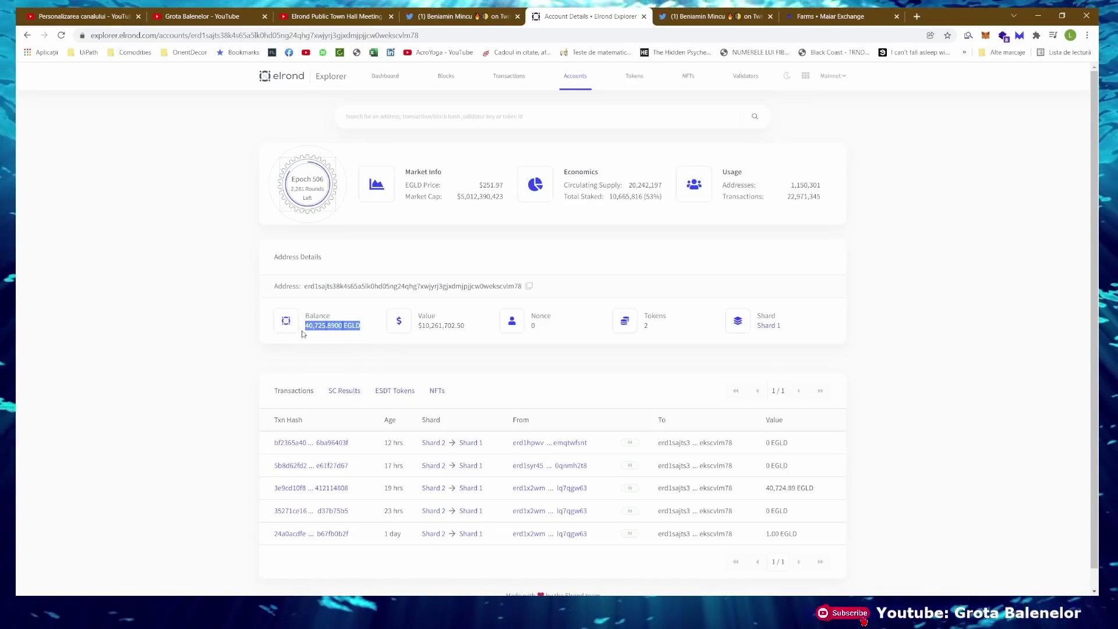
click(399, 391)
click(375, 436)
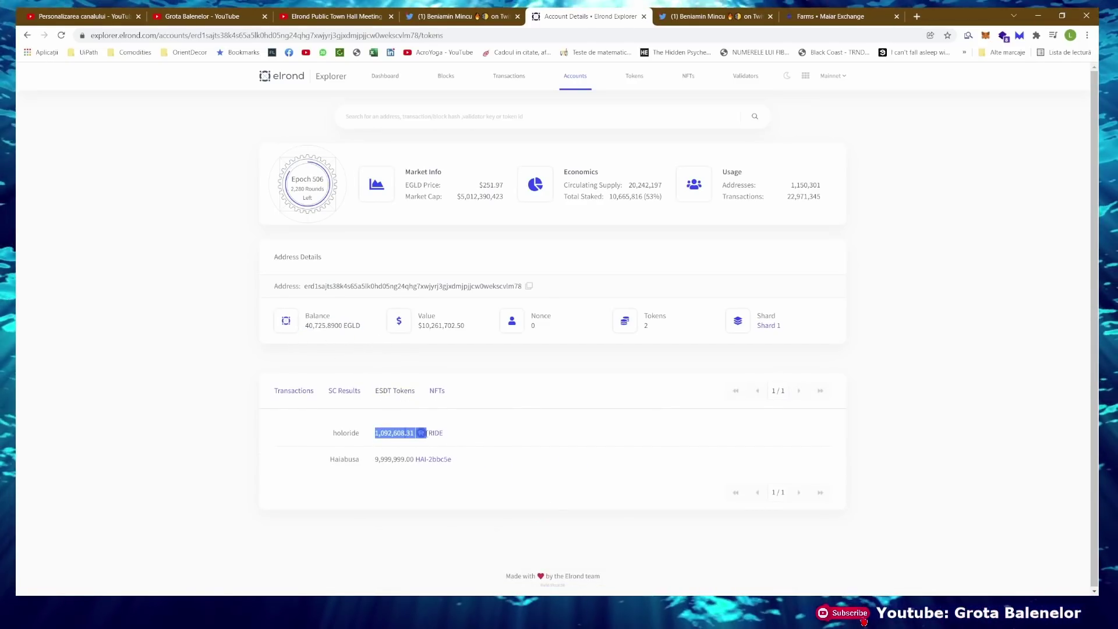
click(497, 455)
Go to the second Twitter thread page and highlight the listing measures a, b and c in posts 22 and 23
key(ctrl+Tab)
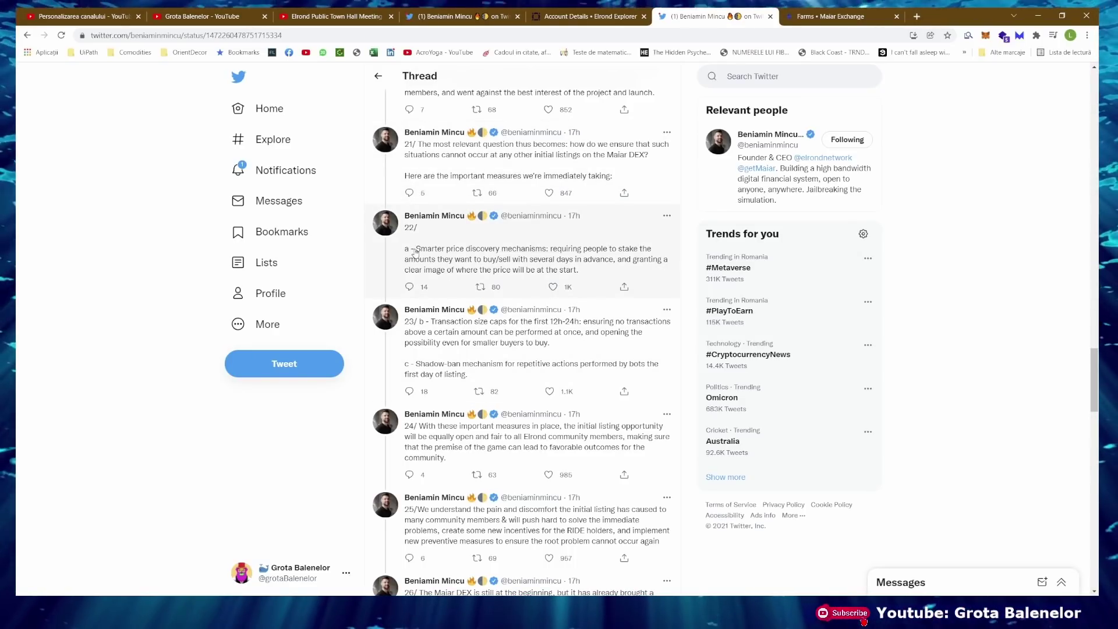
drag(409, 253, 585, 263)
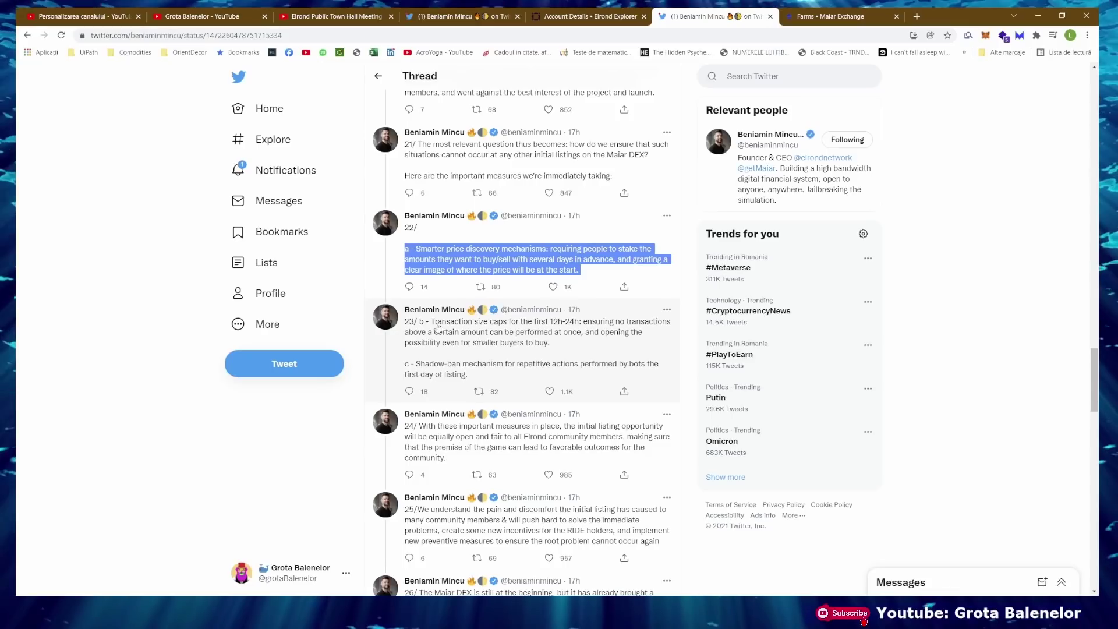
drag(431, 323, 563, 347)
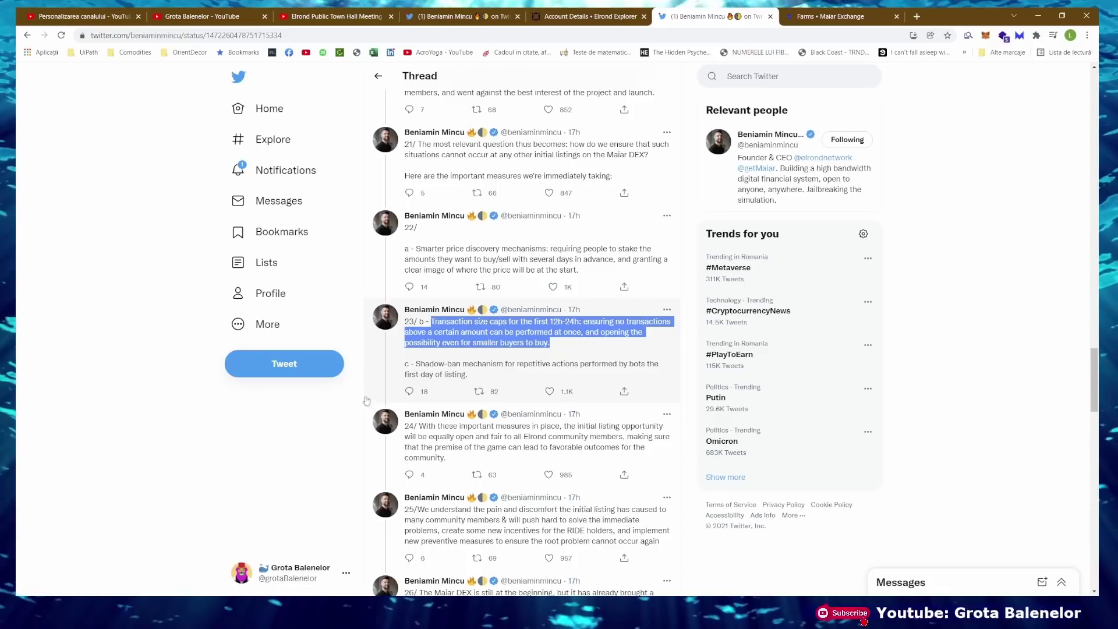
drag(416, 363, 496, 374)
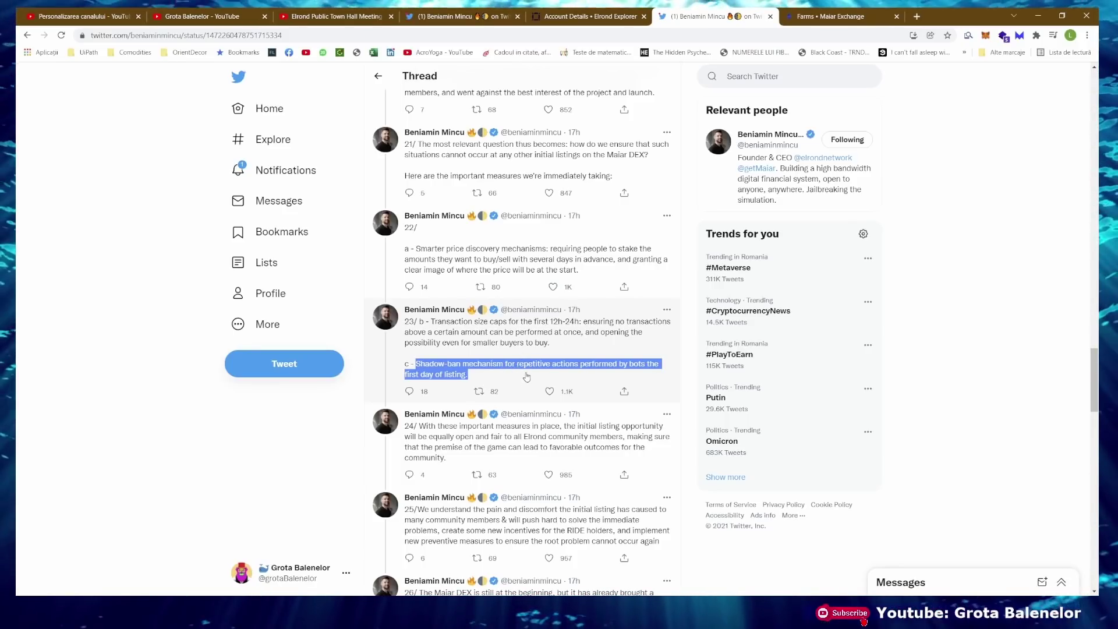
Switch to the Maiar Exchange Farms page, check the connected wallet's balances and close the account details
key(ctrl+Tab)
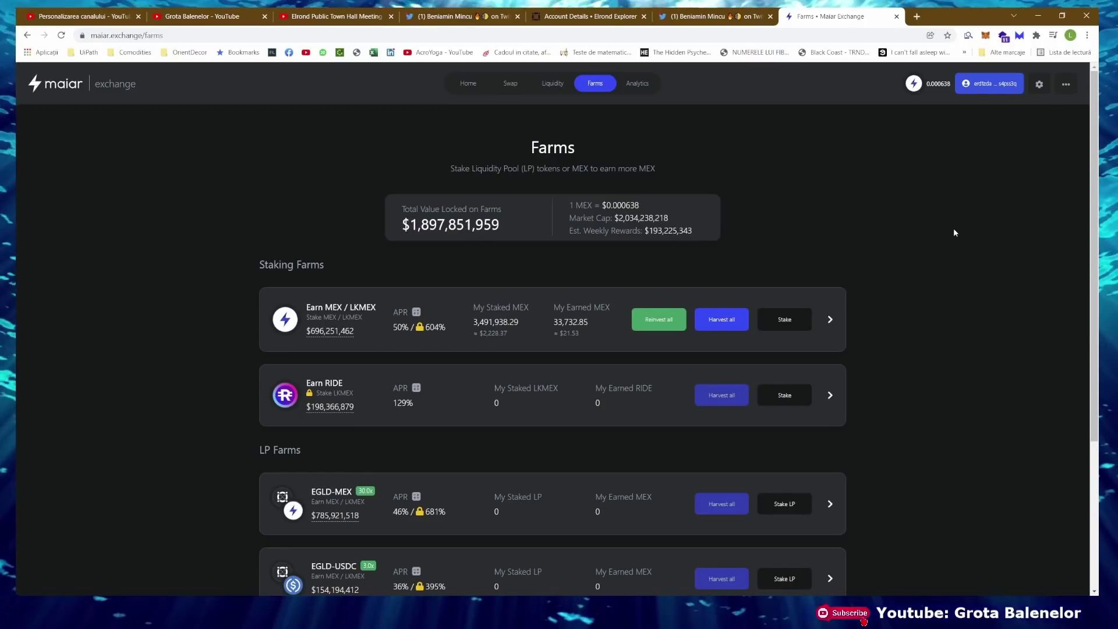
scroll(954, 233, down, 1)
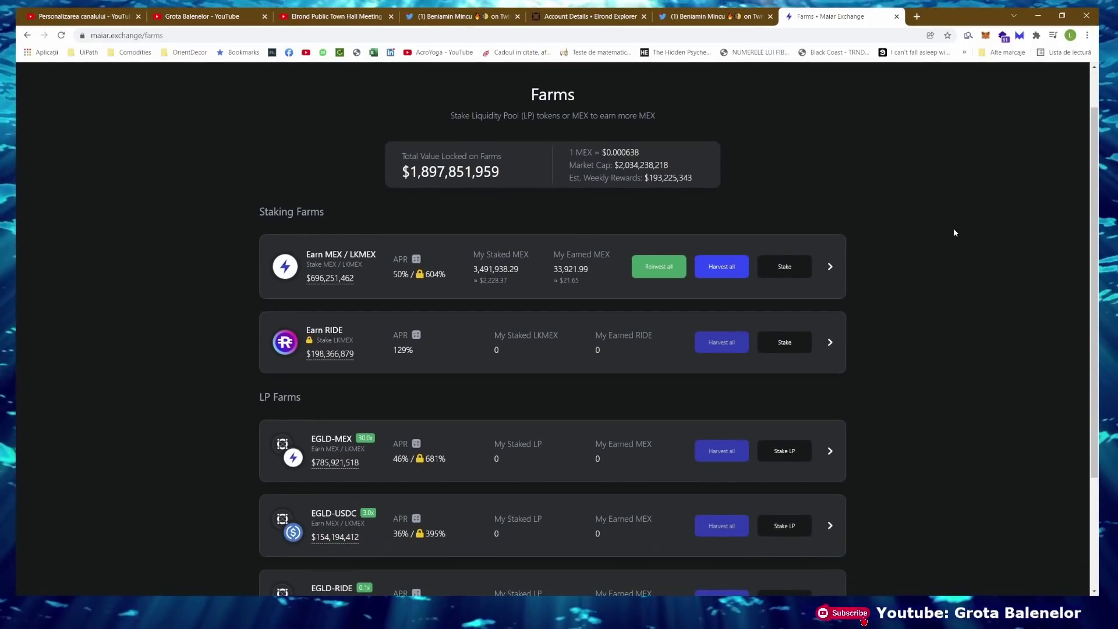
scroll(954, 232, up, 1)
click(989, 83)
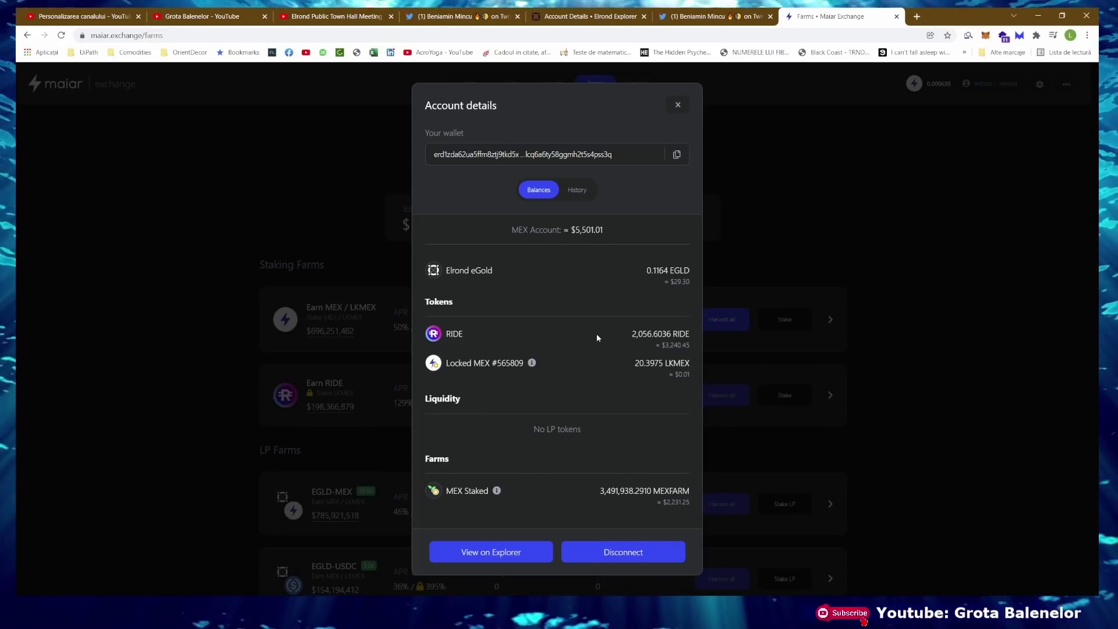
key(Escape)
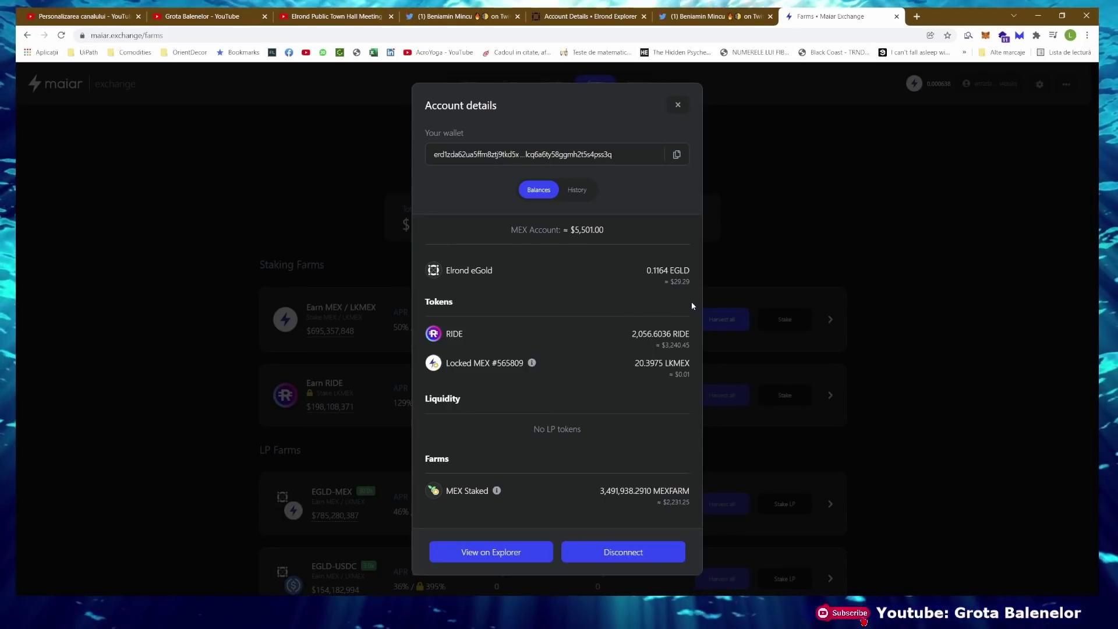
click(677, 104)
Open the MEX Economics document and examine the DEX launch emission figures for week 4 and weeks 5-8
scroll(397, 418, down, 1)
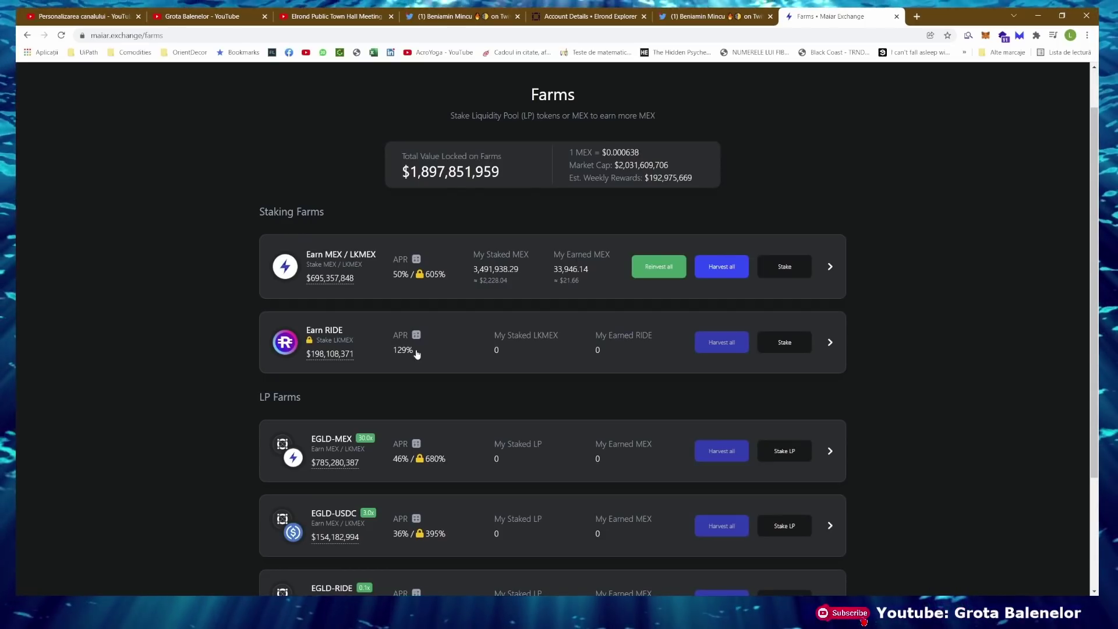
scroll(903, 315, up, 1)
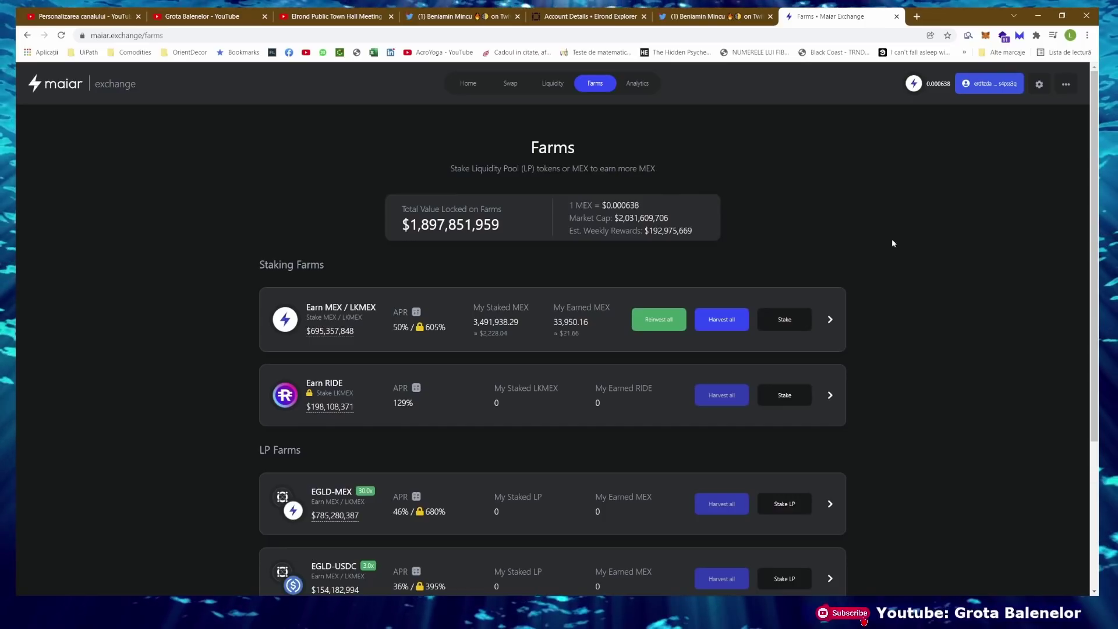
click(1061, 87)
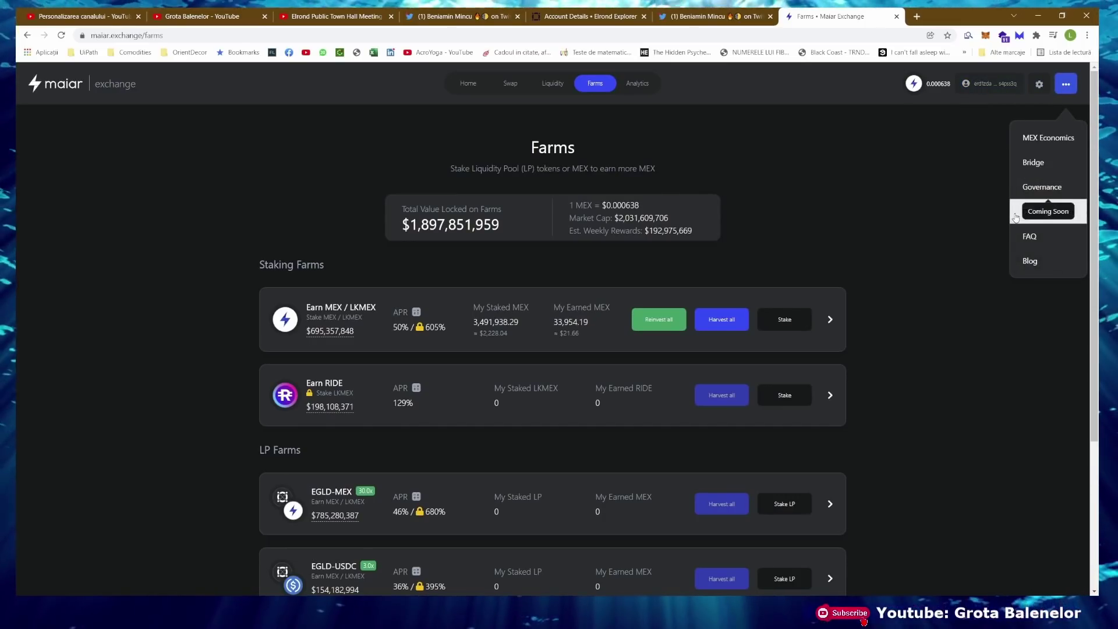
click(1014, 140)
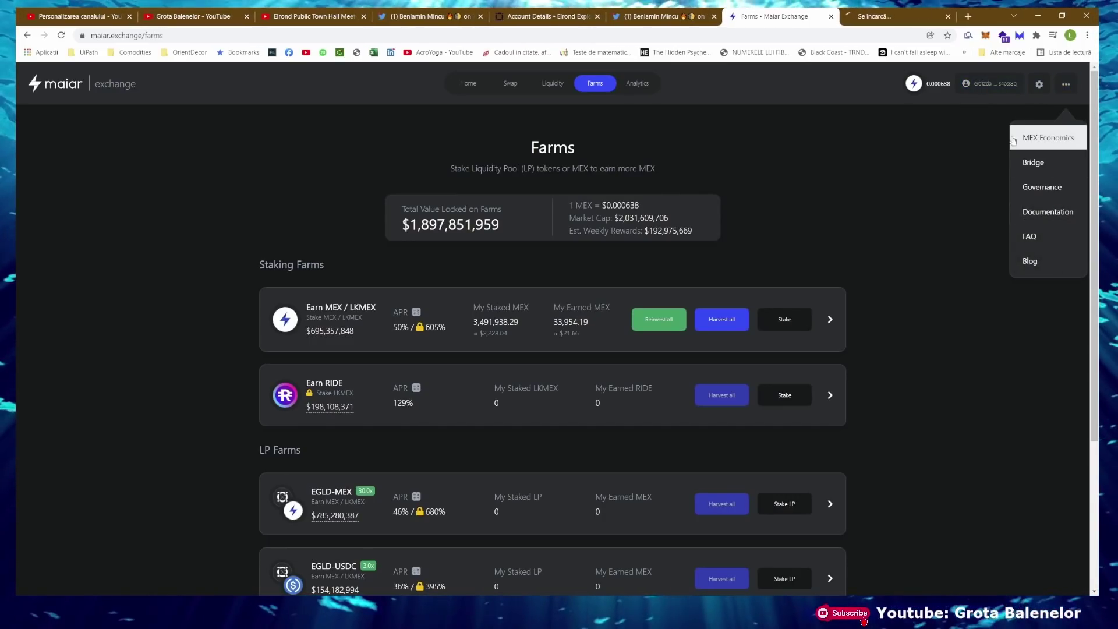
click(897, 16)
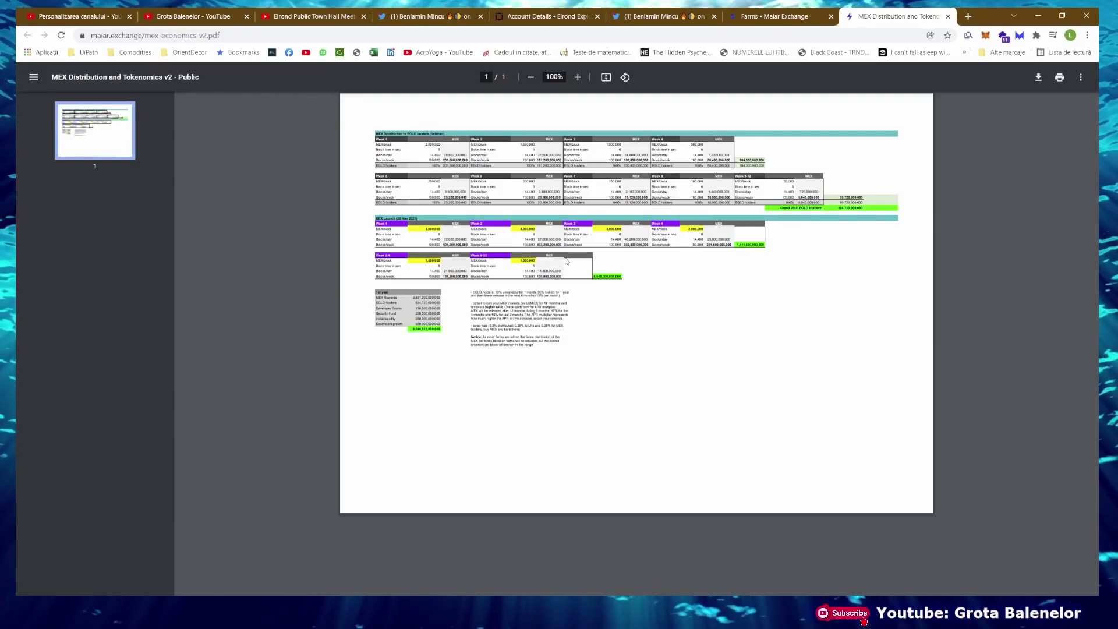
ctrl+scroll(565, 260, up, 3)
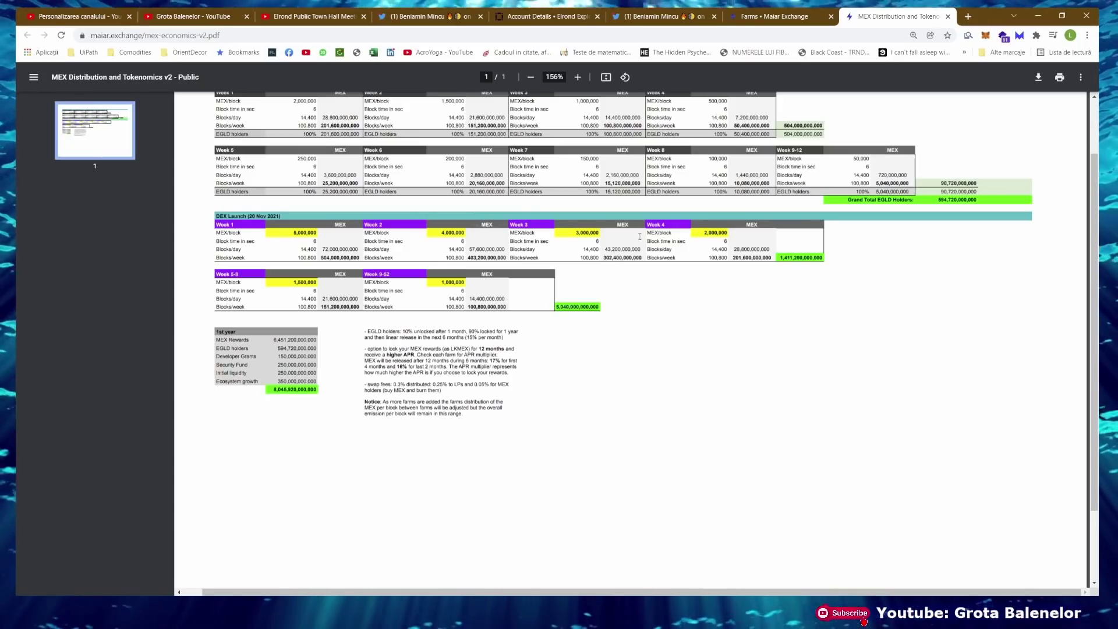
drag(727, 238, 729, 259)
click(729, 250)
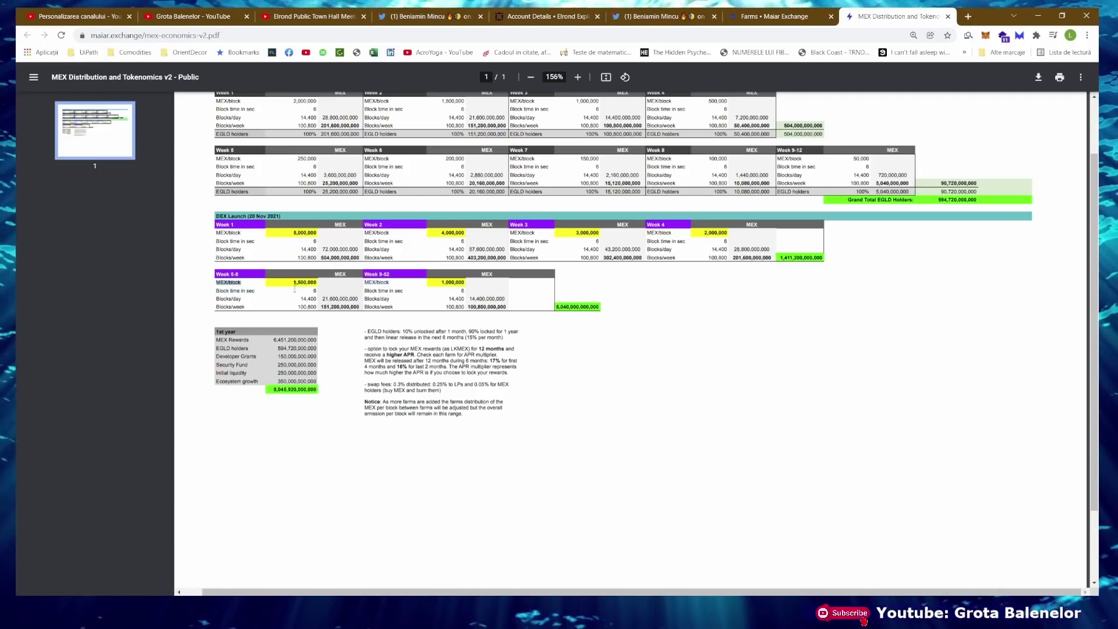
drag(295, 289, 307, 307)
Return to the Farms page, dismiss the open list of links and review the staking and LP farms
key(ctrl+shift+Tab)
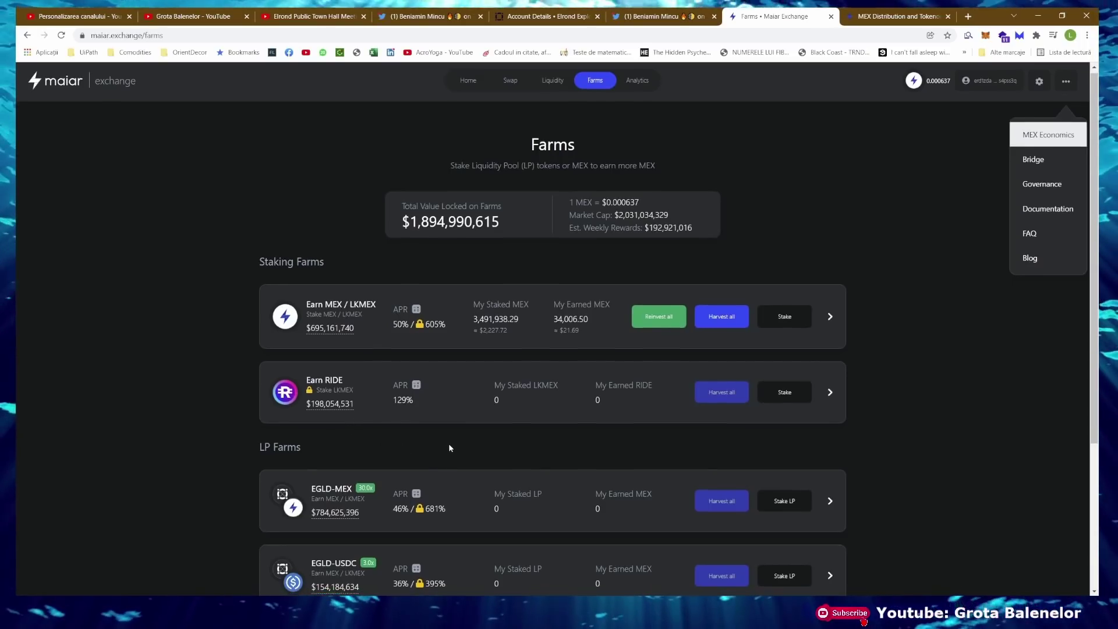
scroll(448, 443, down, 2)
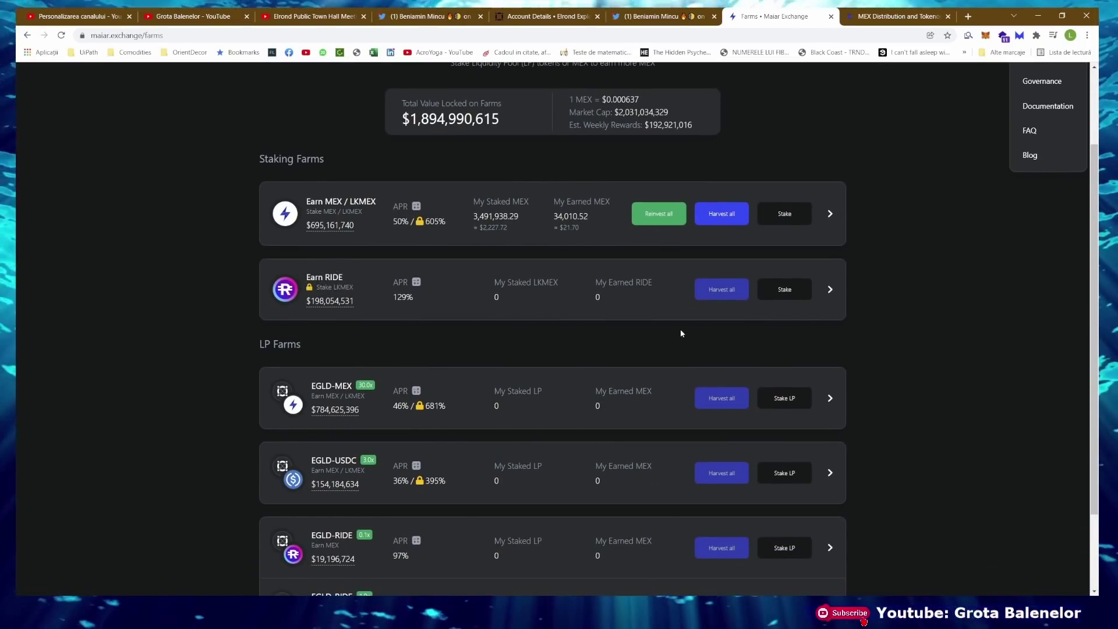
scroll(728, 344, up, 2)
click(900, 364)
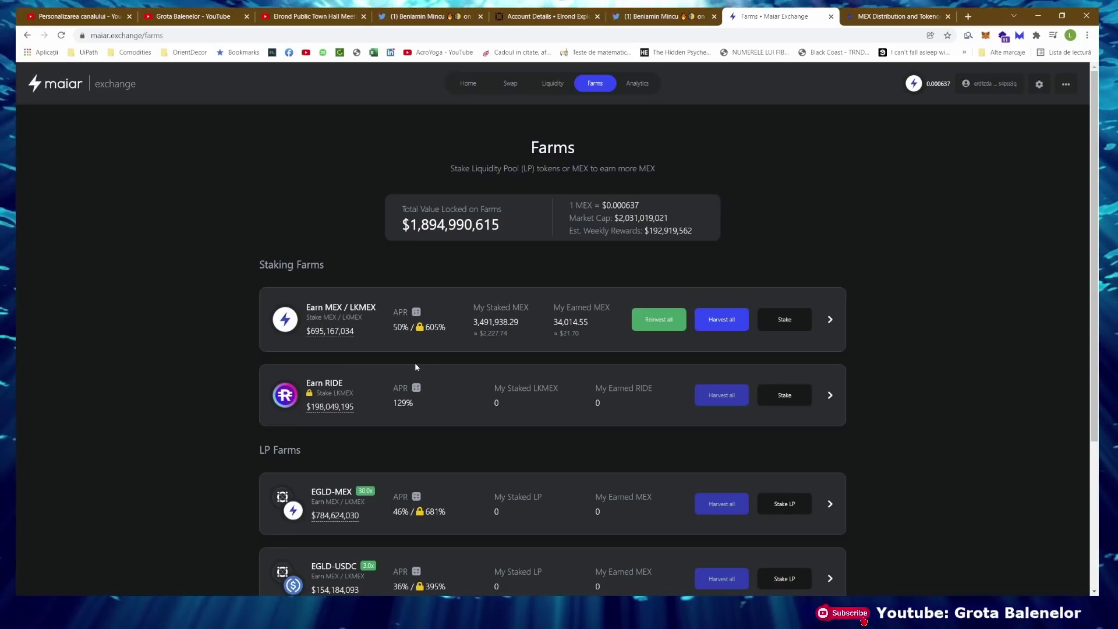
scroll(415, 361, down, 1)
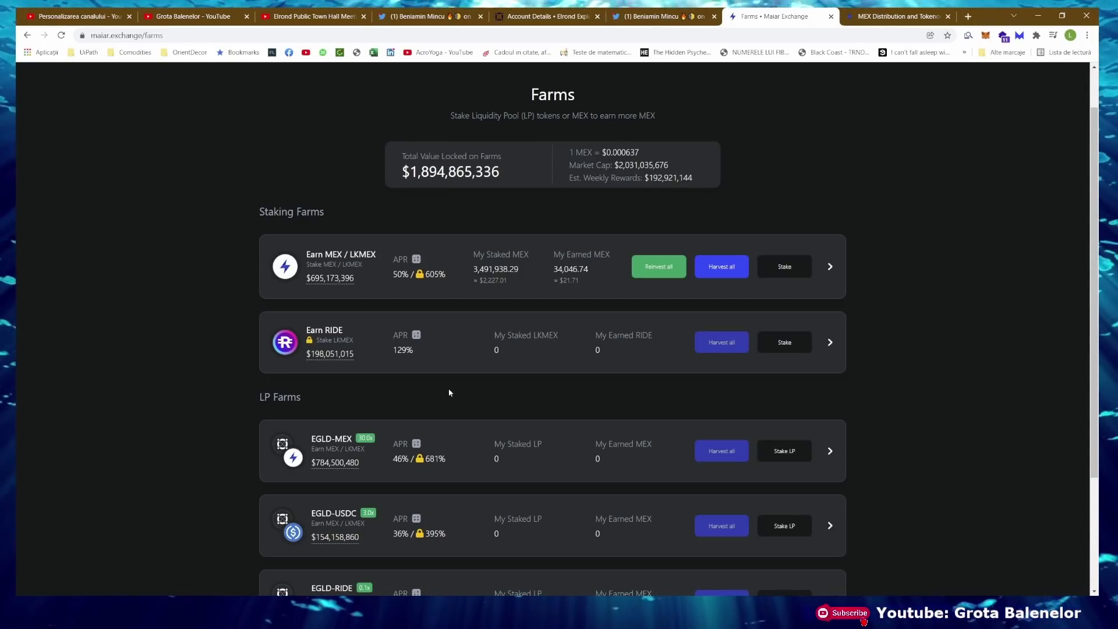
scroll(437, 411, up, 1)
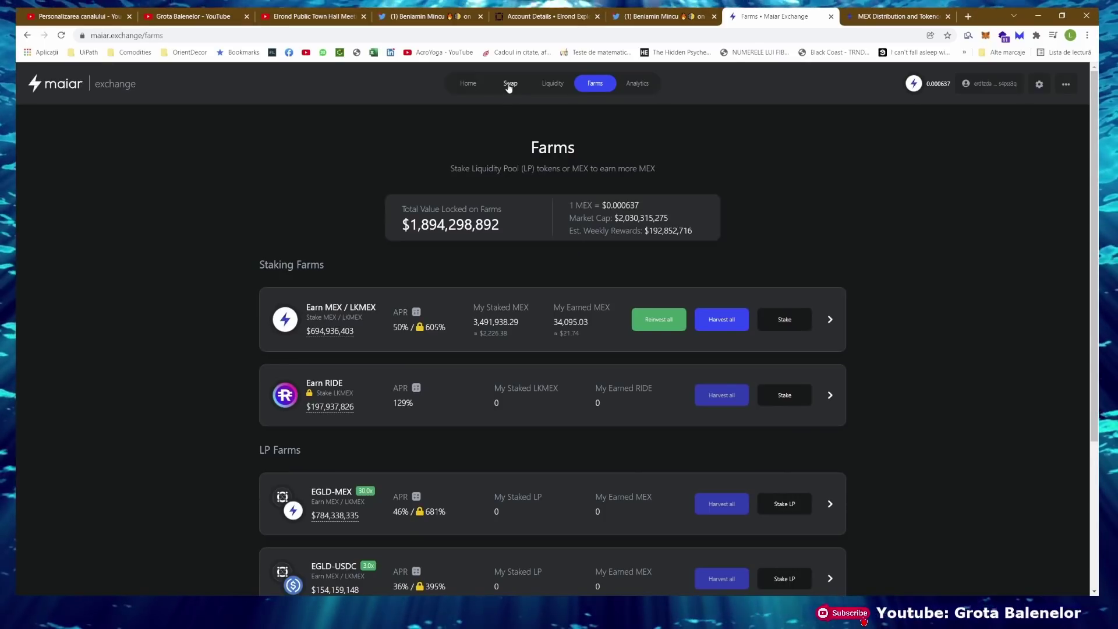
Set up a swap from RIDE to receive 8 EGLD, with slippage set to 1%
click(510, 84)
click(663, 241)
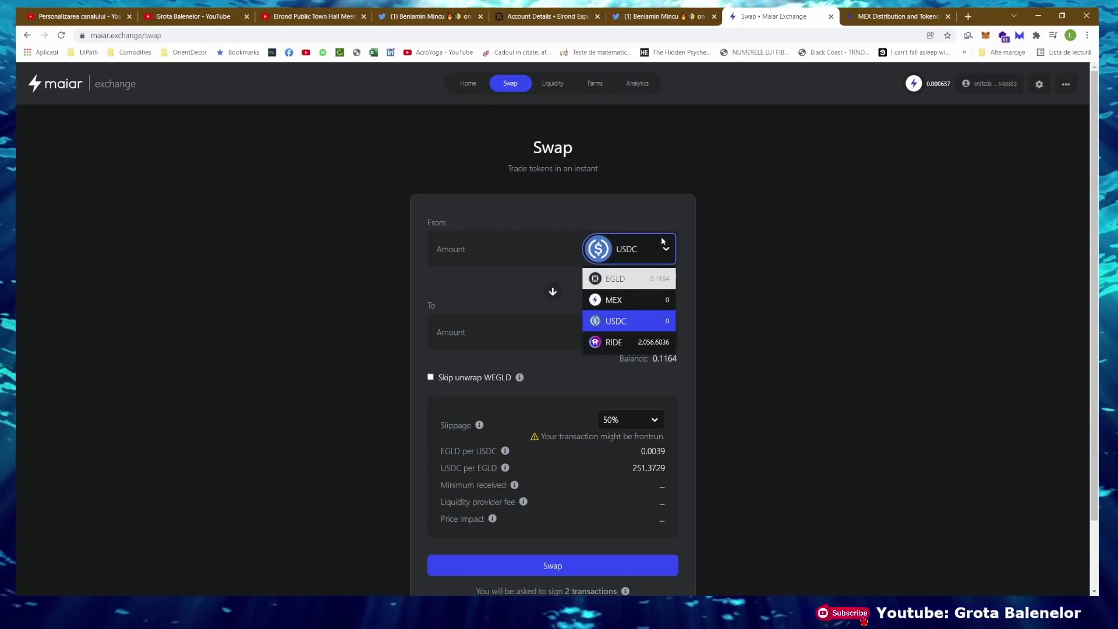
click(628, 341)
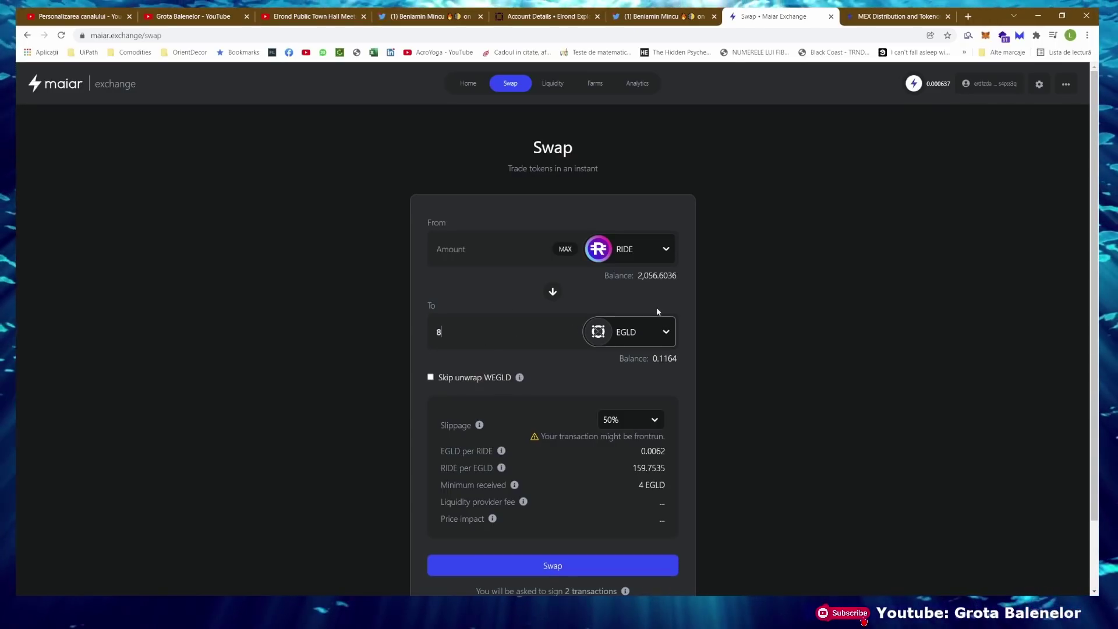
click(631, 420)
click(622, 487)
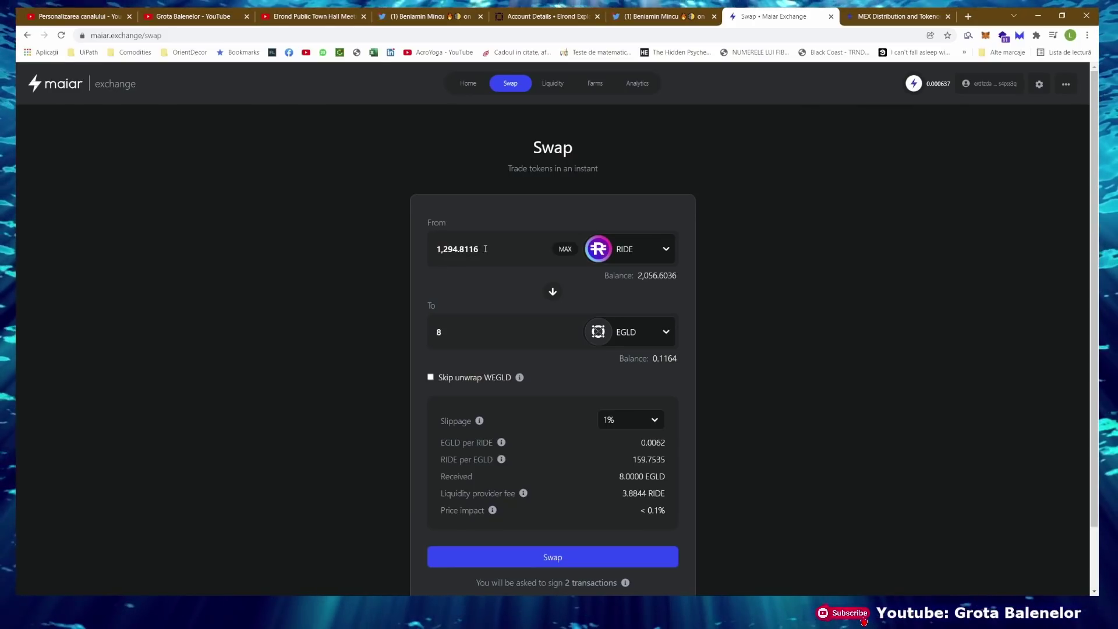
Enable skipping the WEGLD unwrap and submit the RIDE to EGLD swap
scroll(482, 382, down, 2)
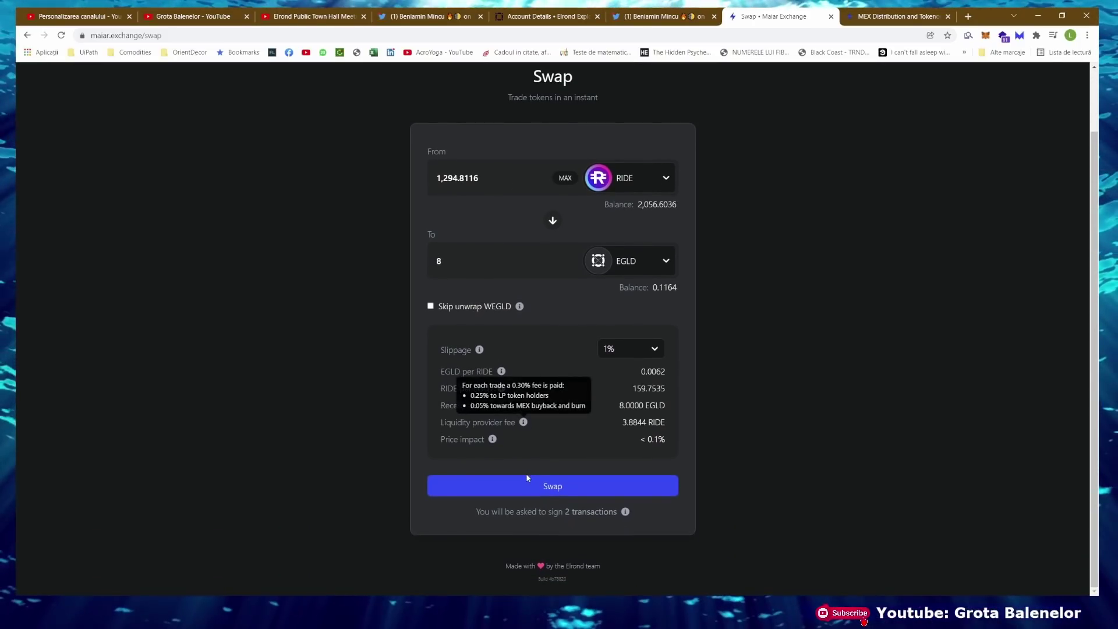
click(431, 307)
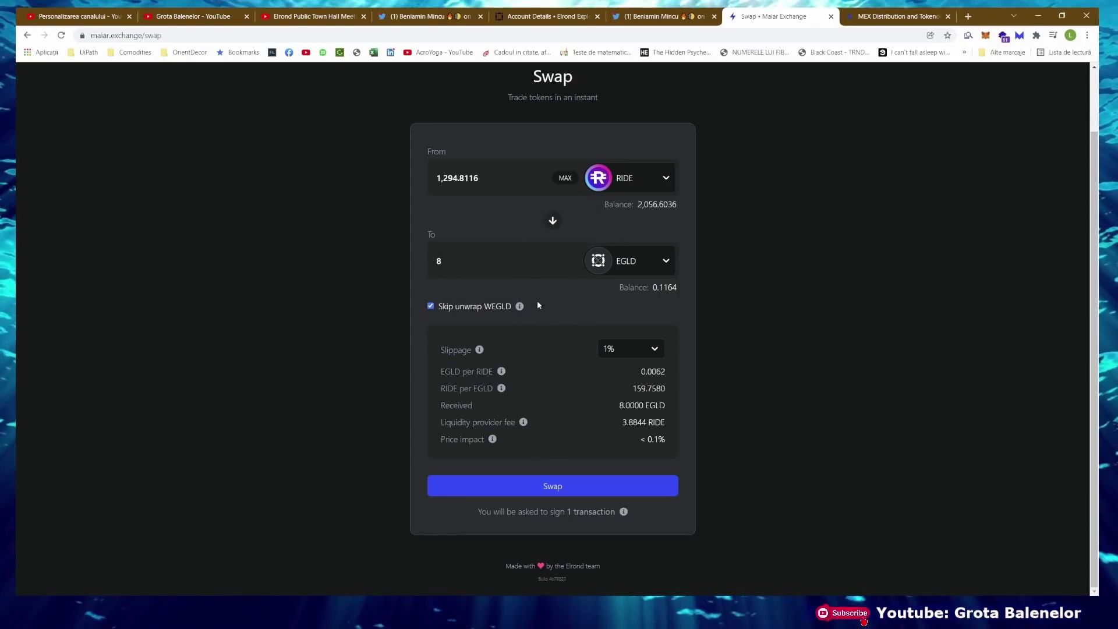
click(532, 488)
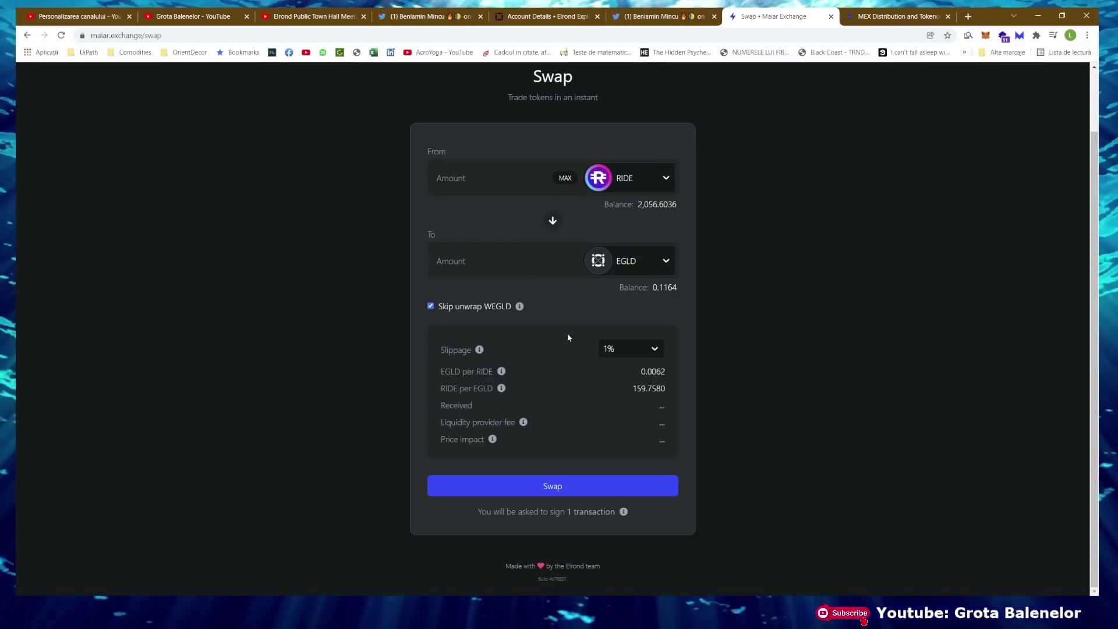
Open the wallet's account details and check the Wrapped EGLD and RIDE balances after the swap
click(991, 83)
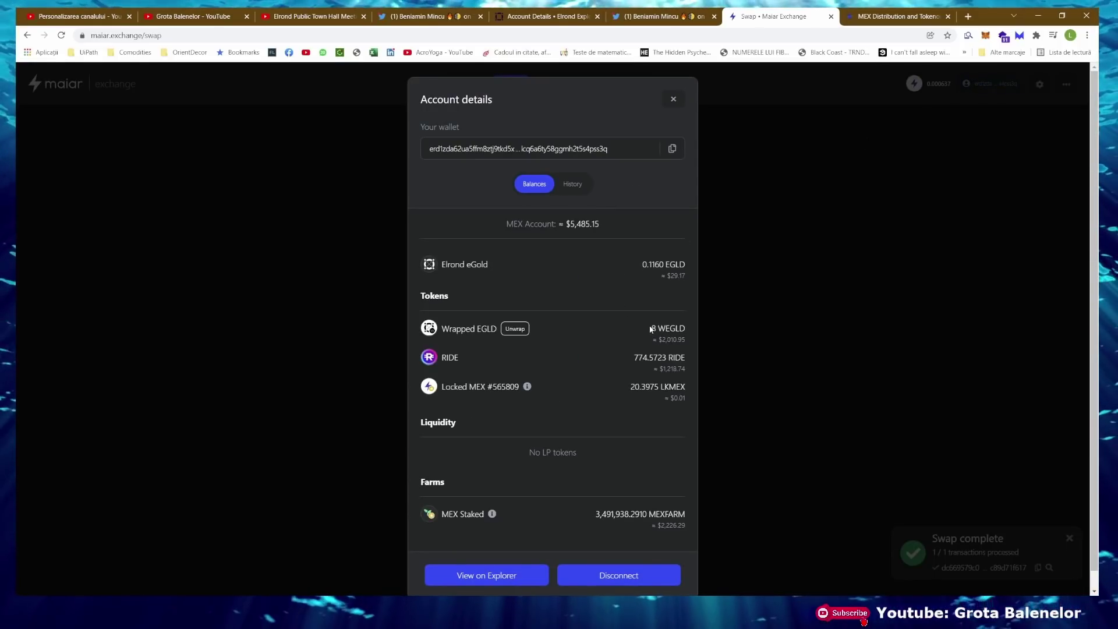
scroll(634, 344, down, 1)
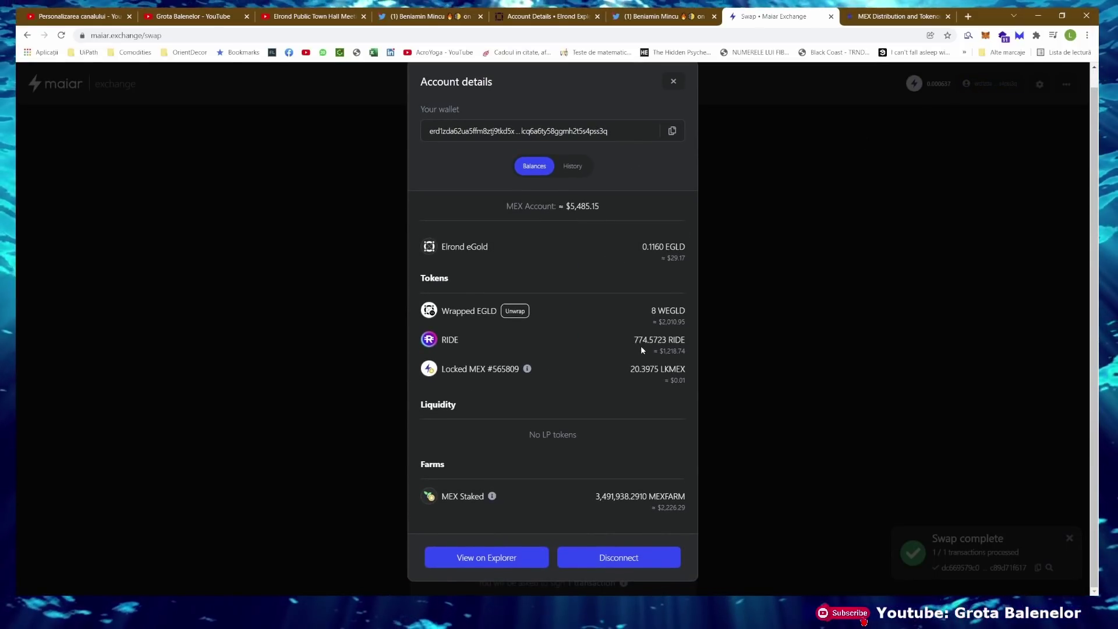
drag(633, 343, 690, 343)
click(690, 344)
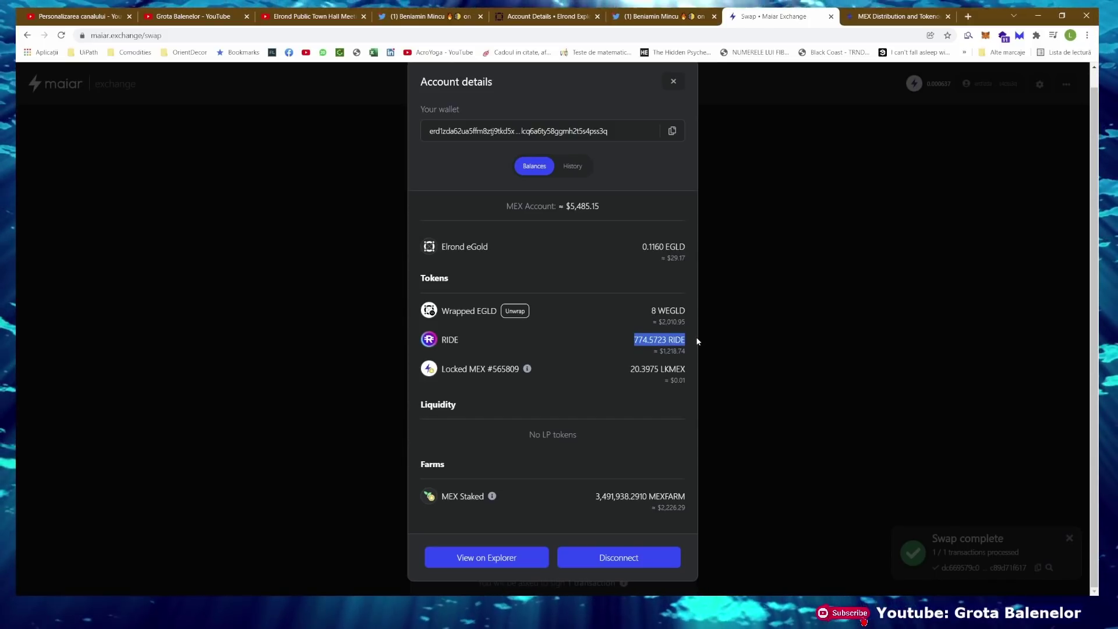
drag(649, 313, 692, 325)
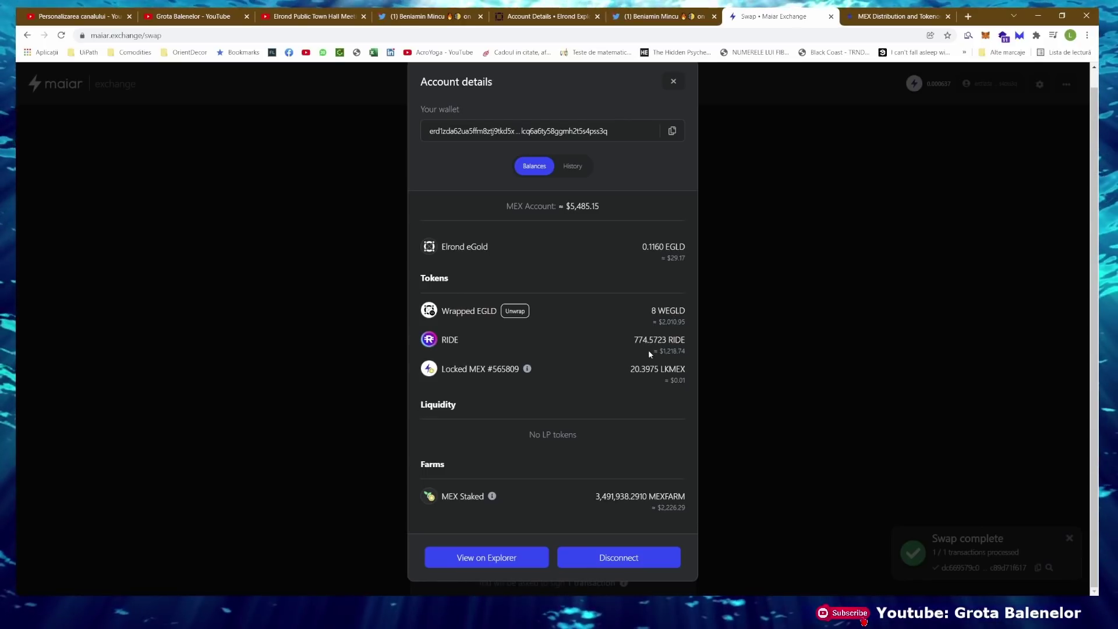
scroll(648, 349, up, 1)
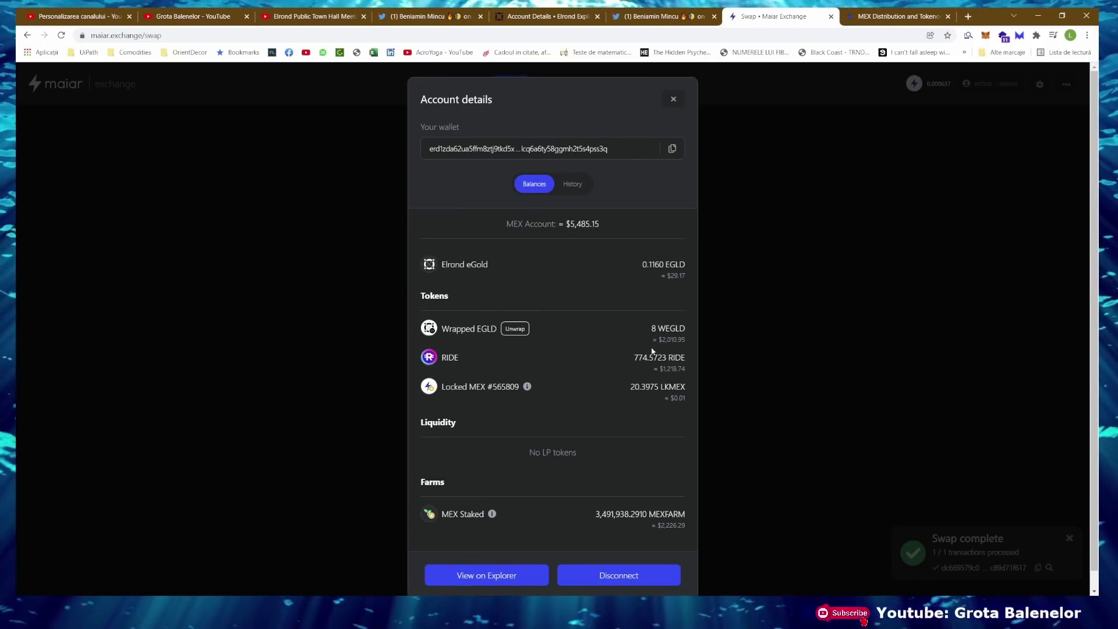
Close the account details and set up a WEGLD and RIDE liquidity deposit using the full balance of 774.5723 RIDE
click(673, 99)
click(554, 85)
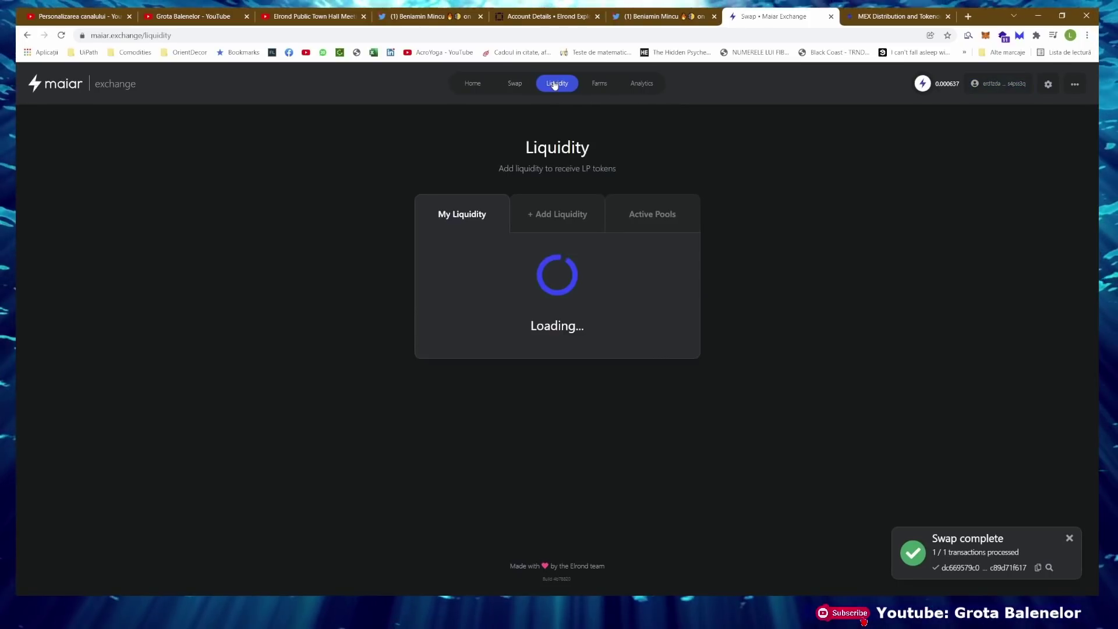
click(595, 217)
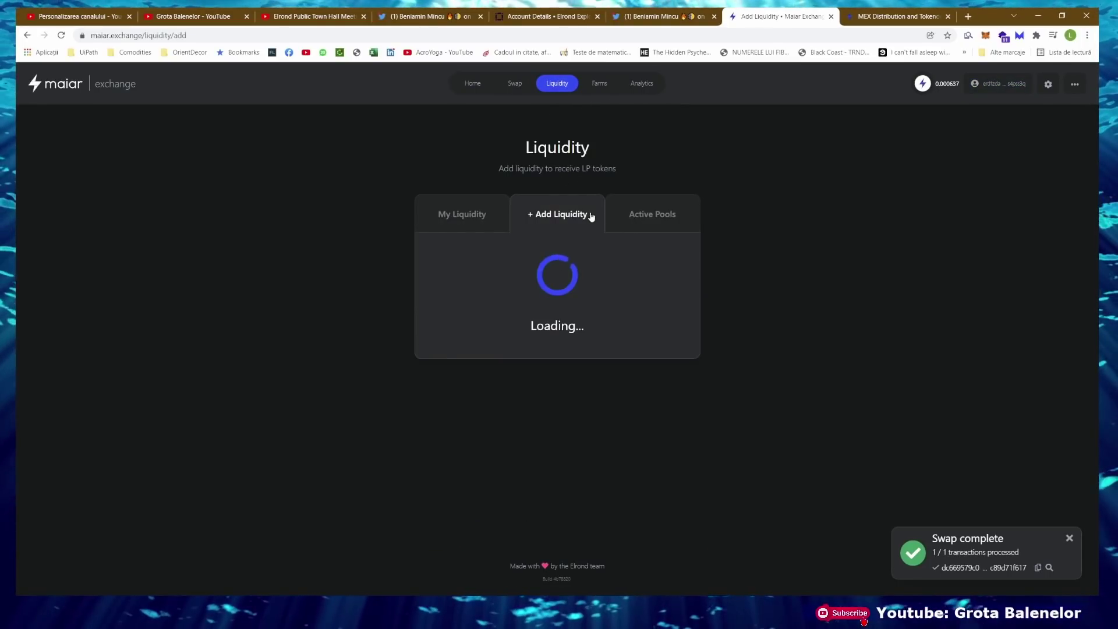
click(643, 283)
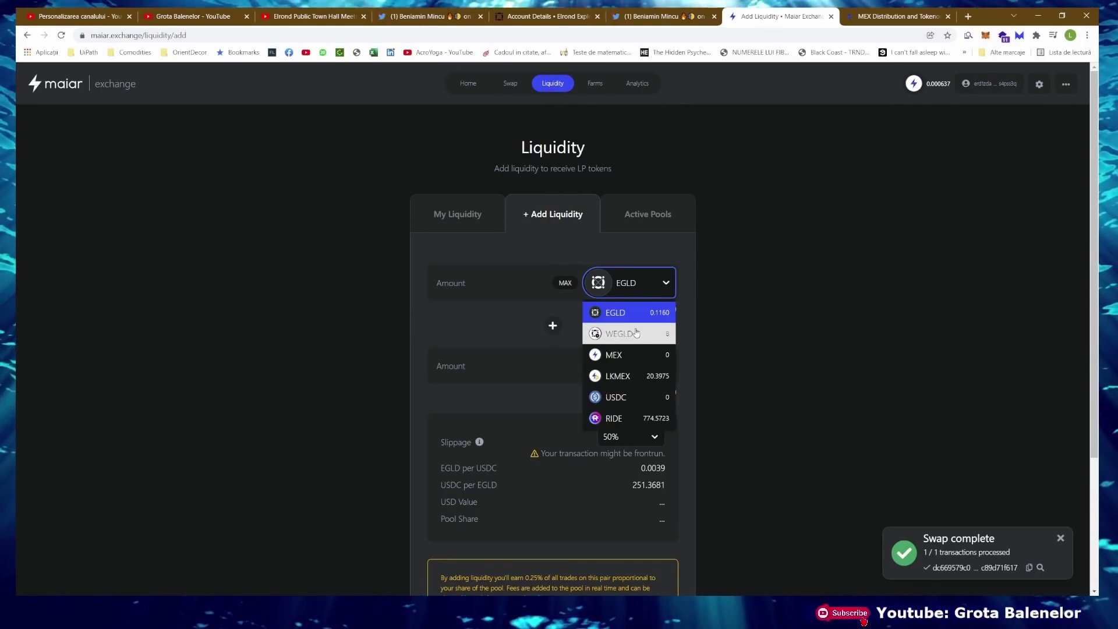
click(618, 334)
click(639, 367)
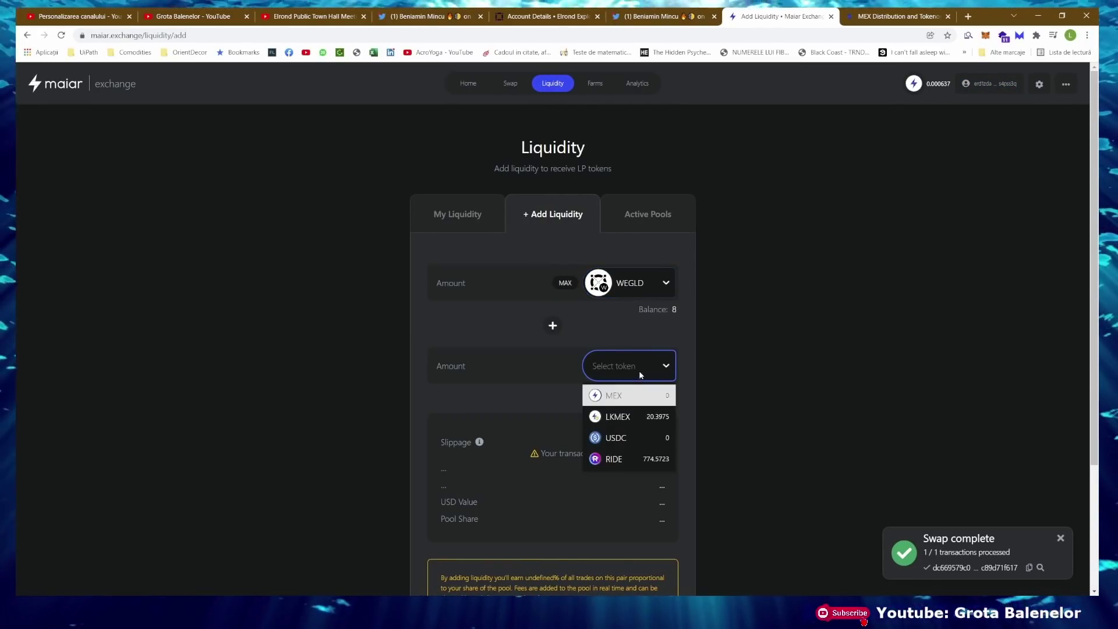
click(614, 459)
click(565, 365)
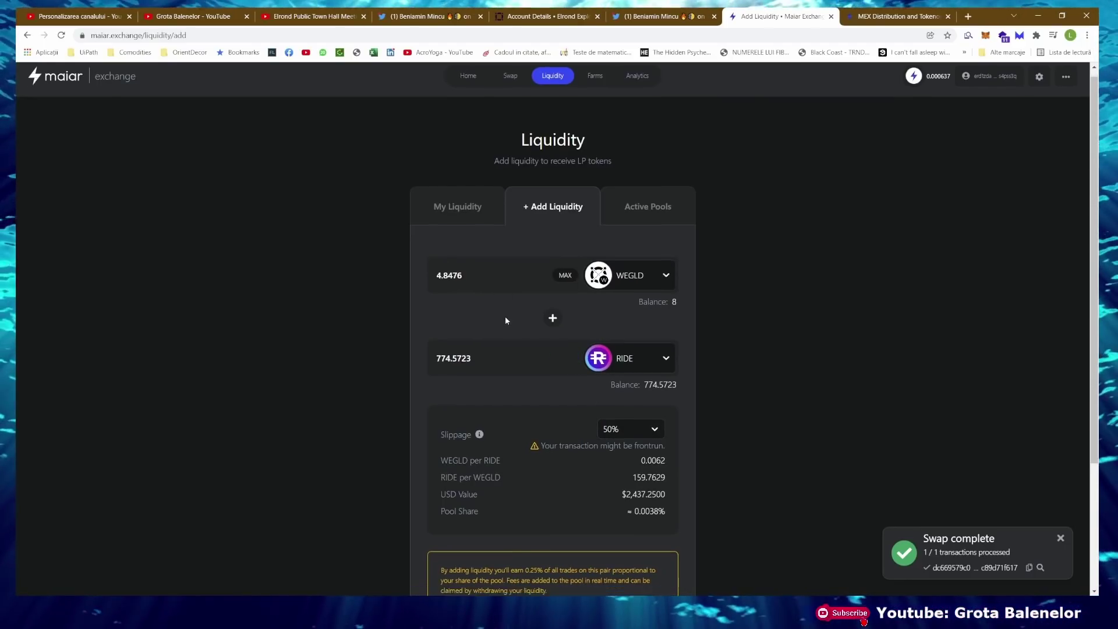
Set the deposit's slippage to 1% and submit the WEGLD and RIDE liquidity
scroll(504, 316, down, 3)
click(646, 281)
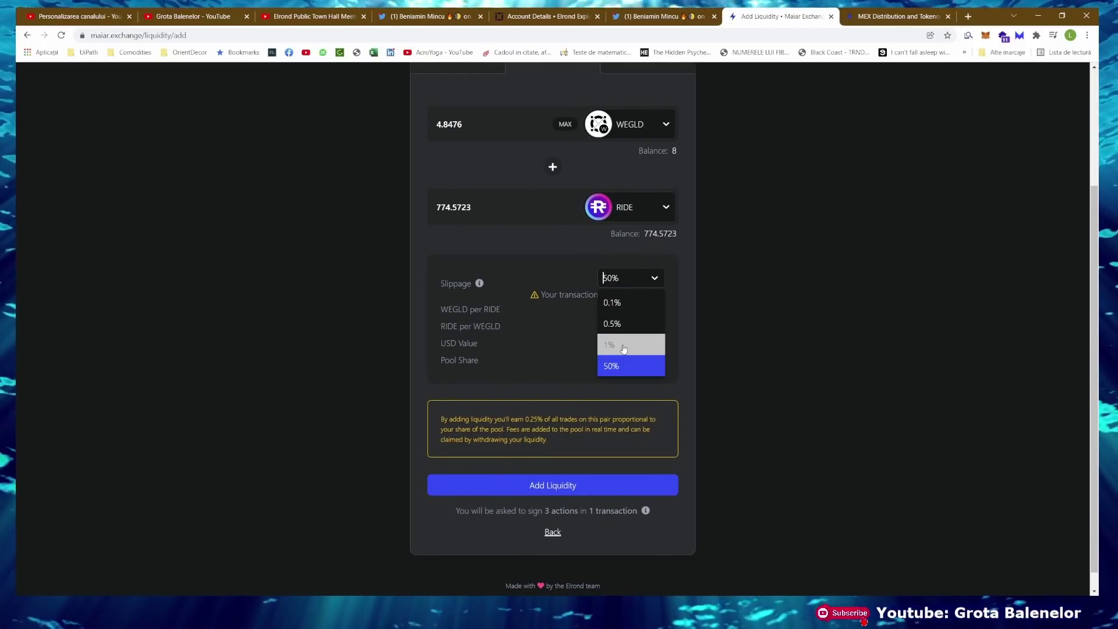
click(621, 341)
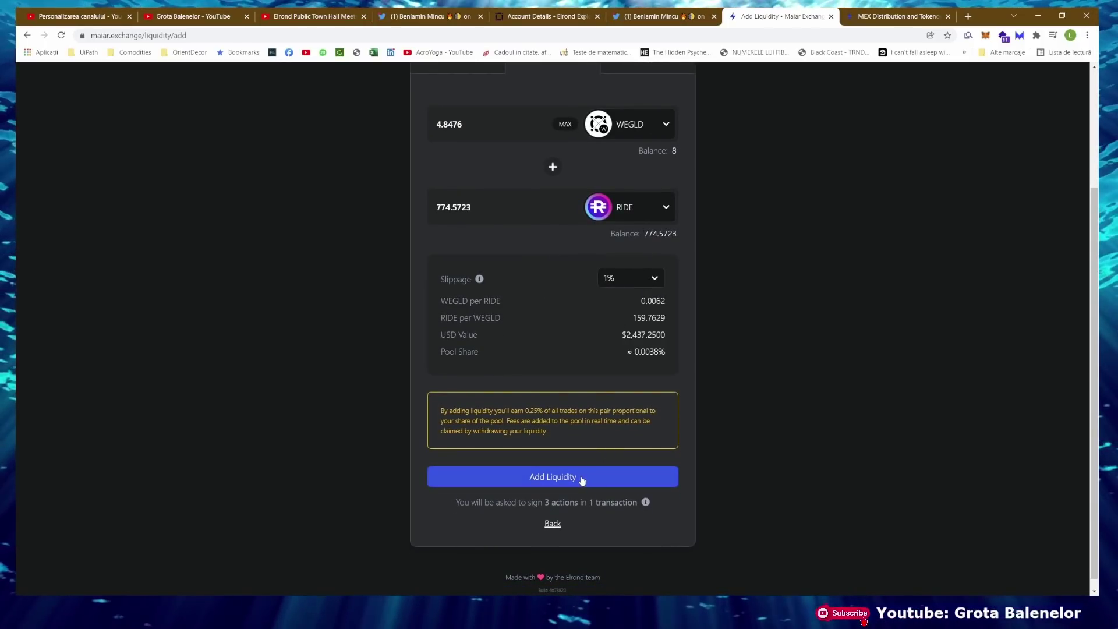
click(629, 477)
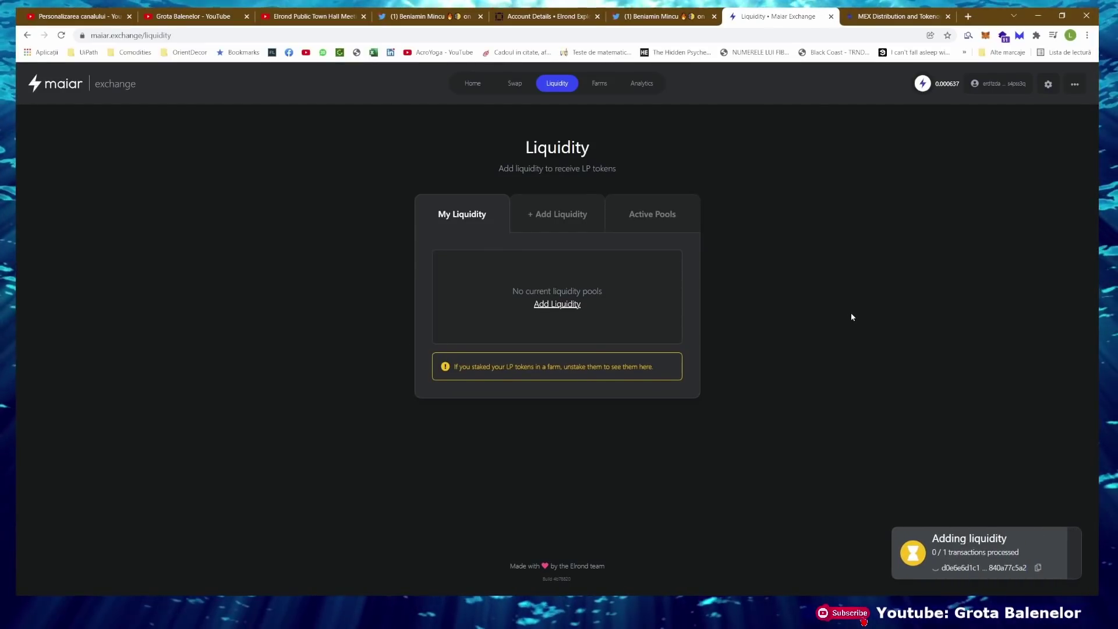
Set the exchange's general slippage tolerance to 1% and close the settings
click(1048, 84)
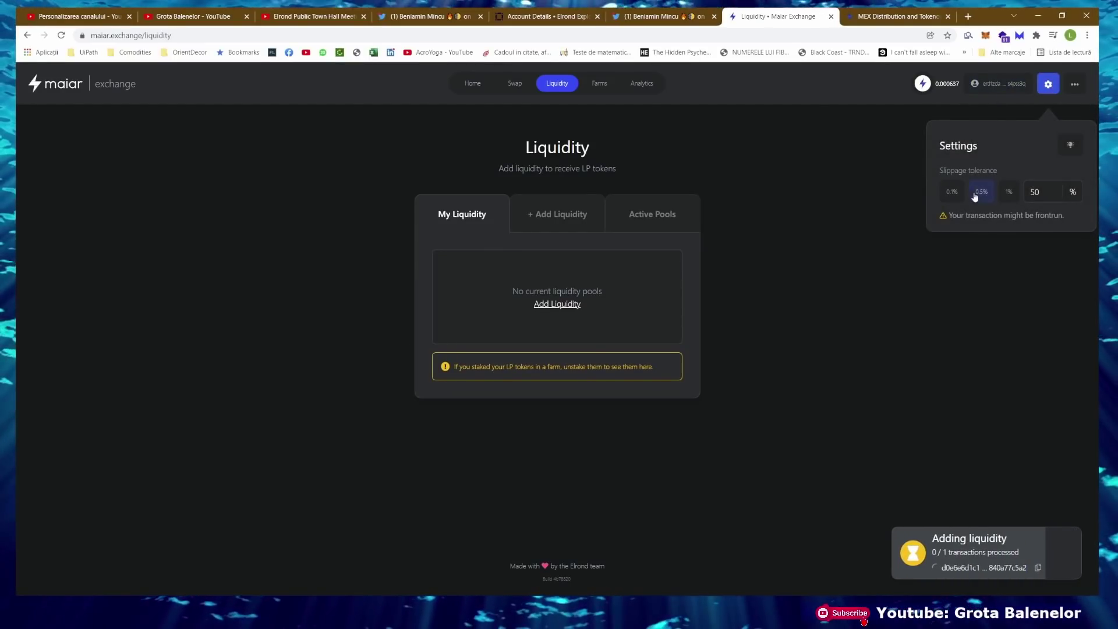
click(1010, 191)
click(899, 168)
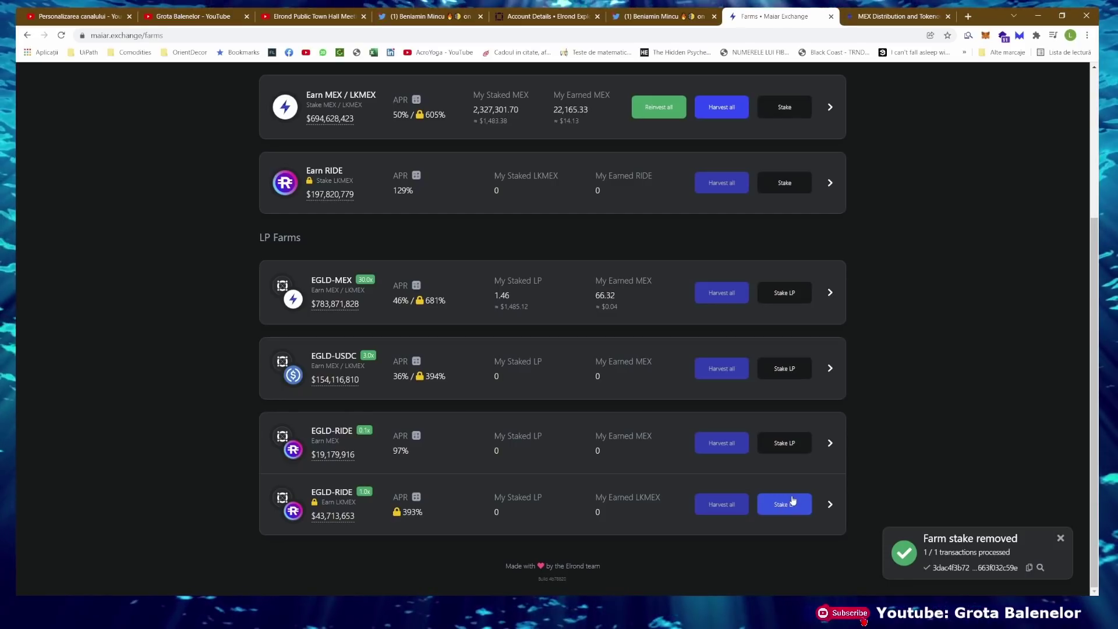
Stake the maximum EGLDRIDE LP balance of 1.0545 in the EGLD-RIDE farm that pays locked LKMEX rewards
click(792, 502)
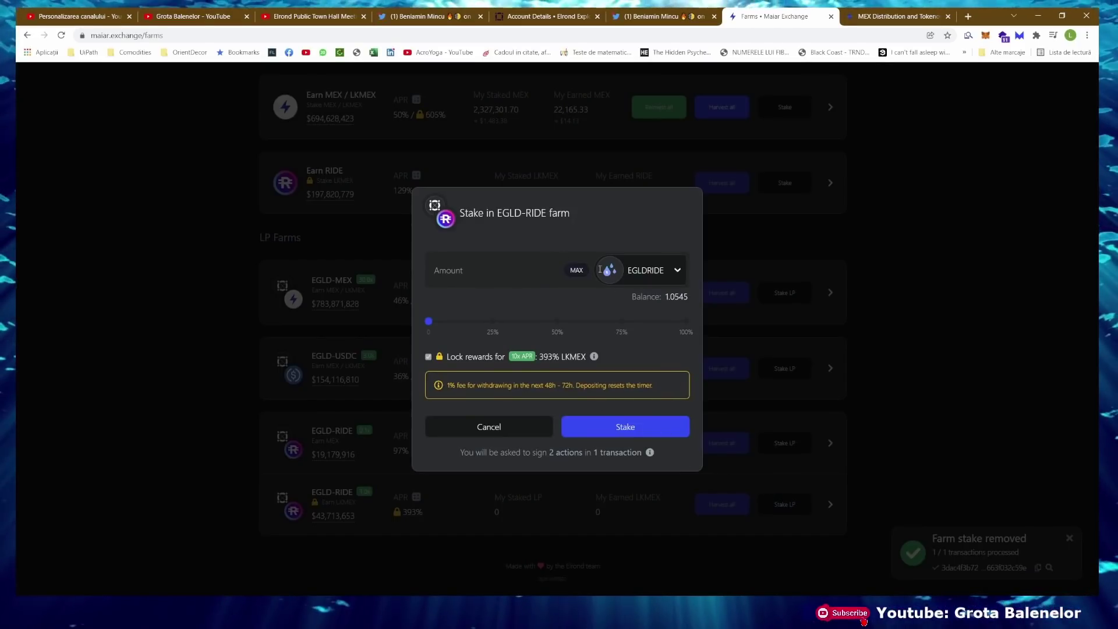
click(641, 271)
click(577, 270)
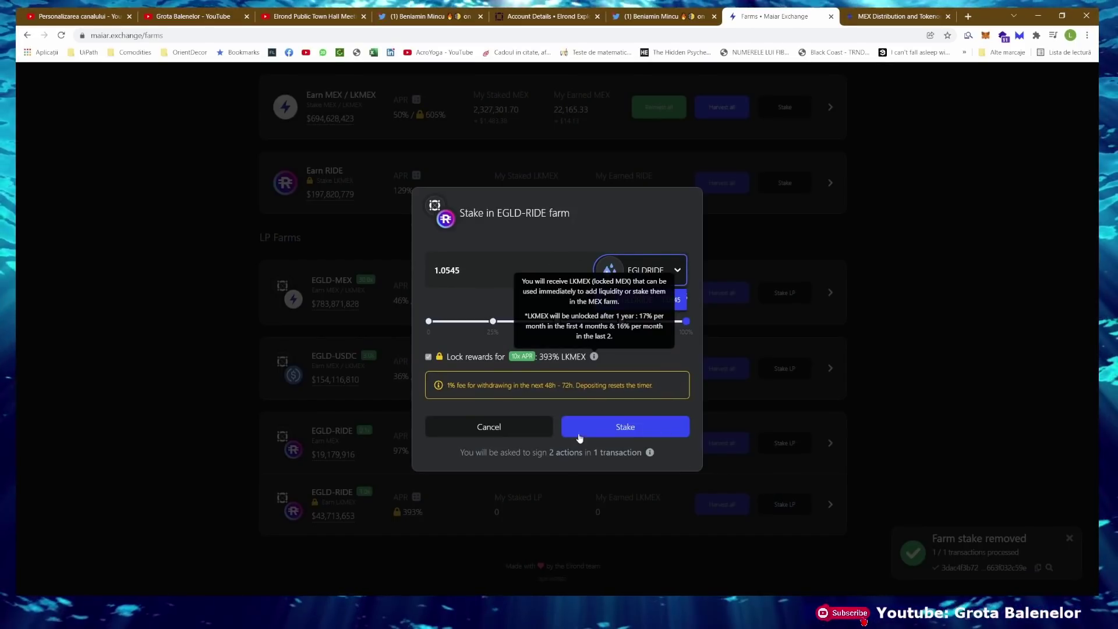
click(616, 422)
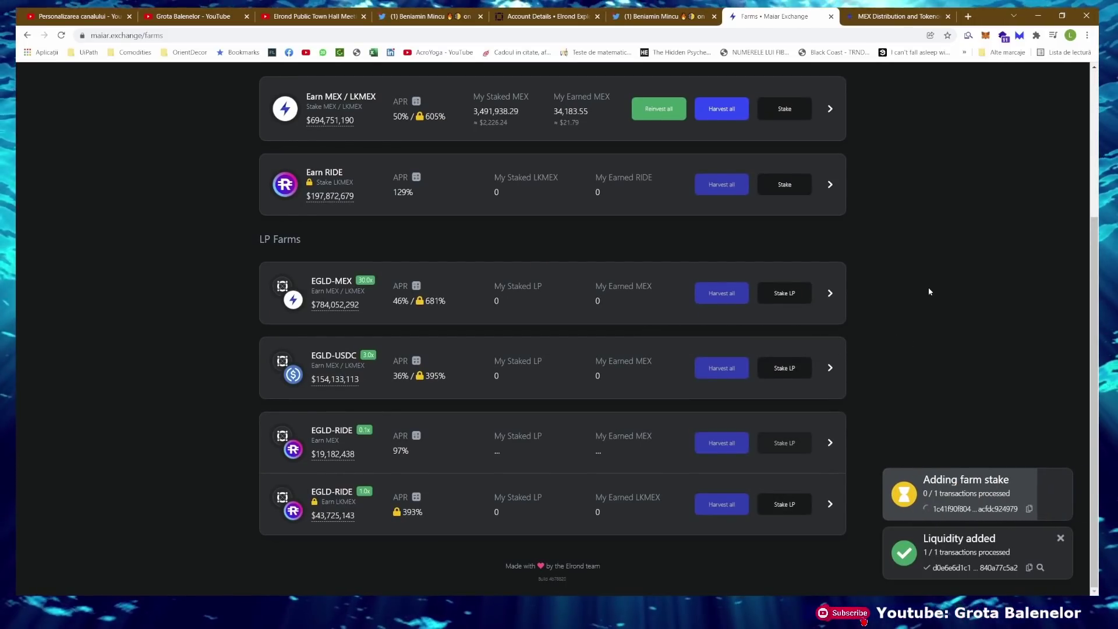
Open the wallet's account details and check the remaining Wrapped EGLD balance and the staked EGLD-RIDE LP
scroll(909, 290, up, 4)
click(990, 83)
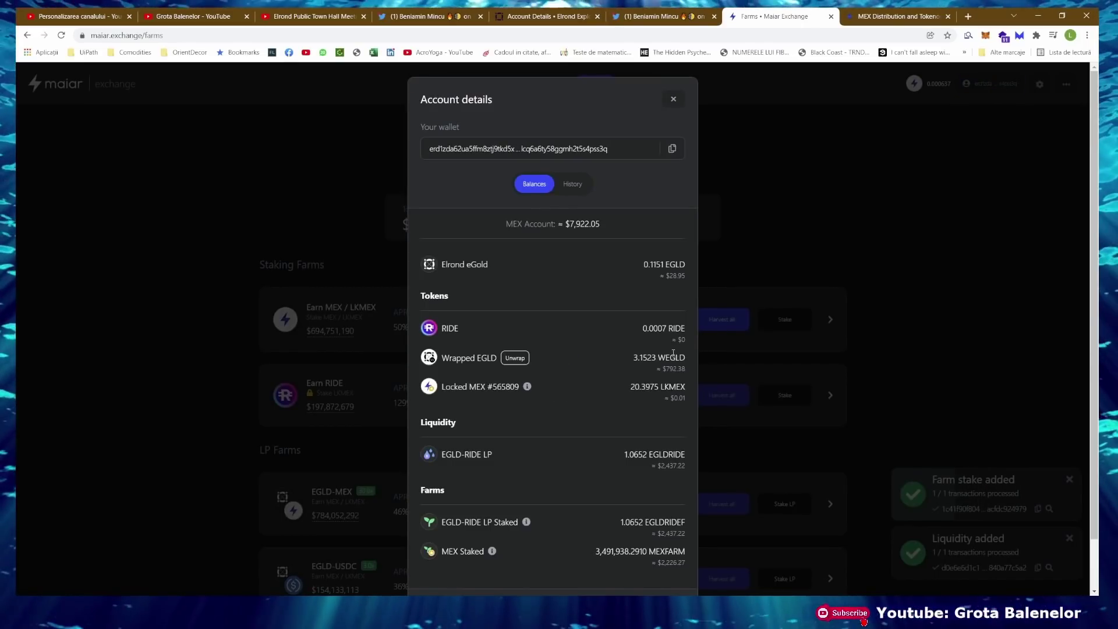
drag(634, 356, 656, 358)
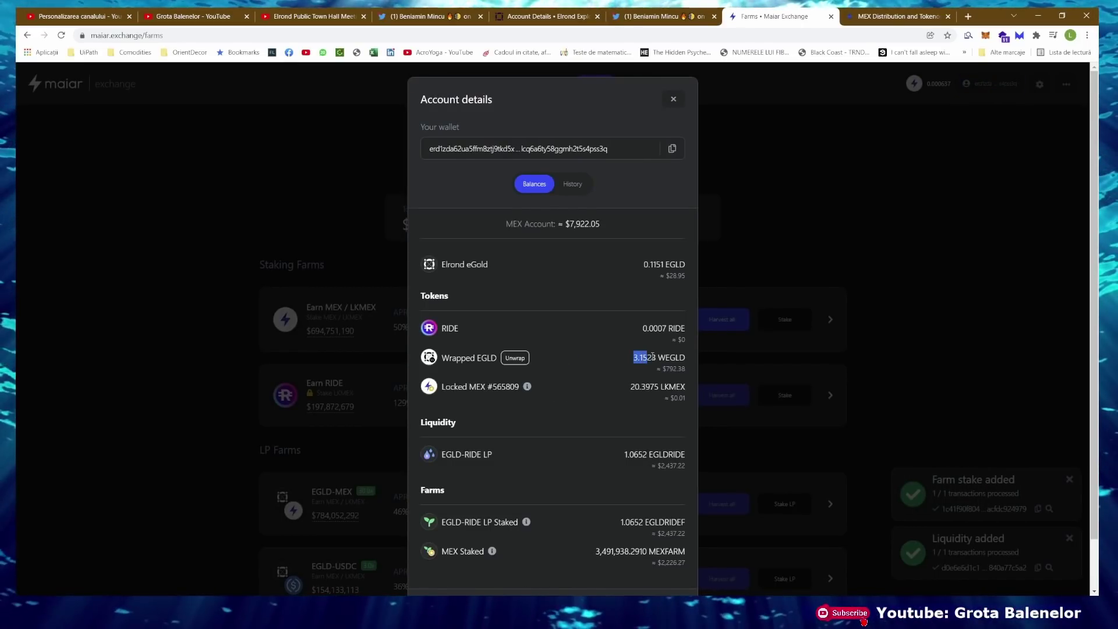
click(672, 100)
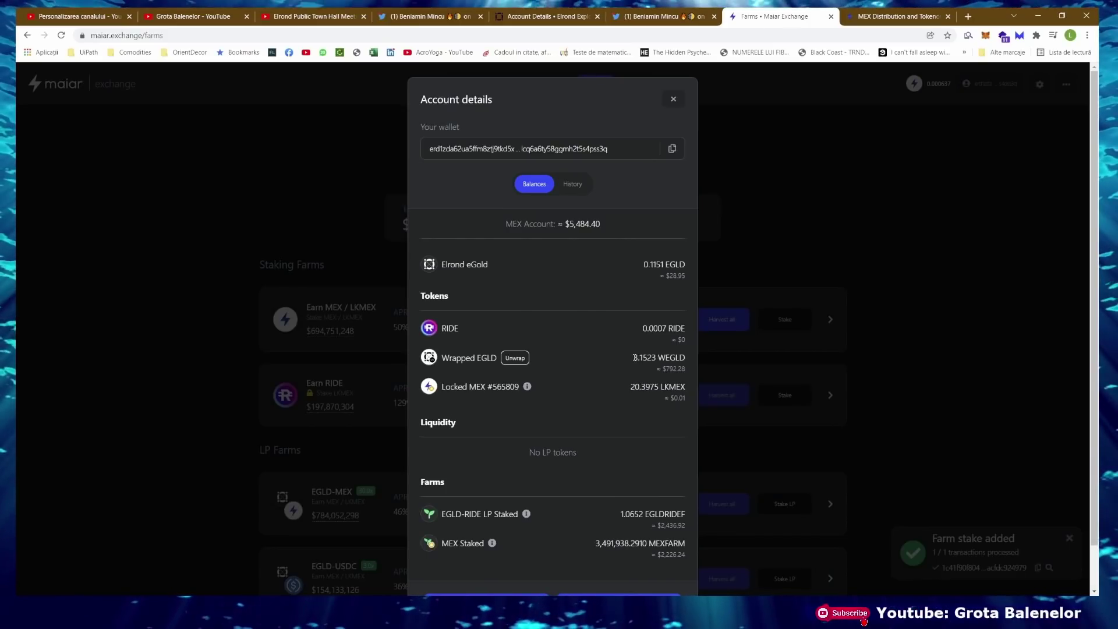
drag(634, 358, 670, 358)
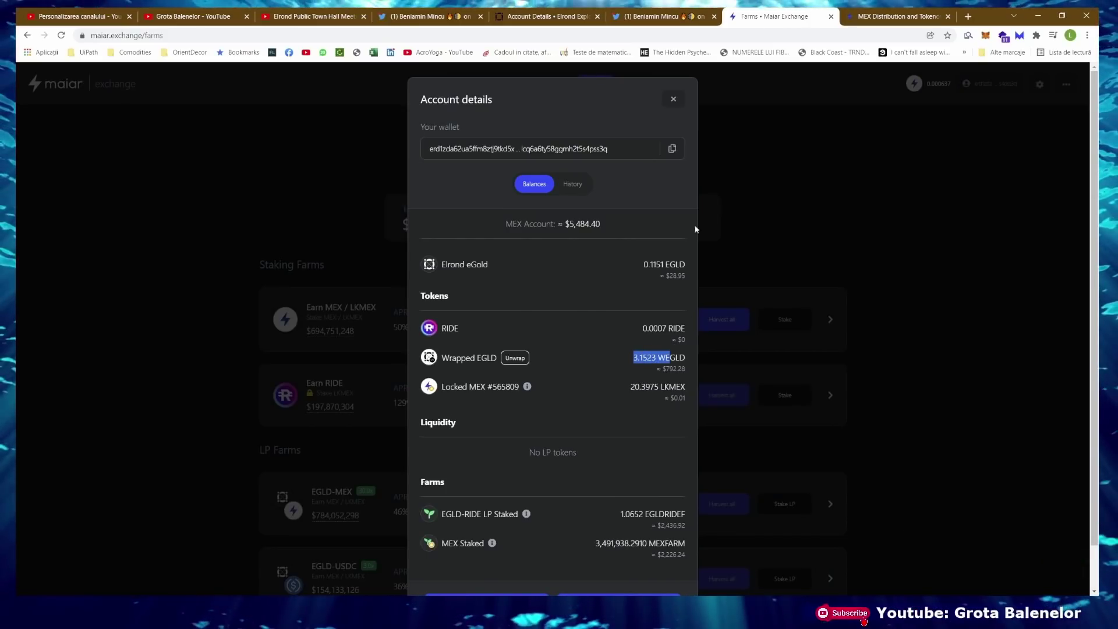
click(673, 100)
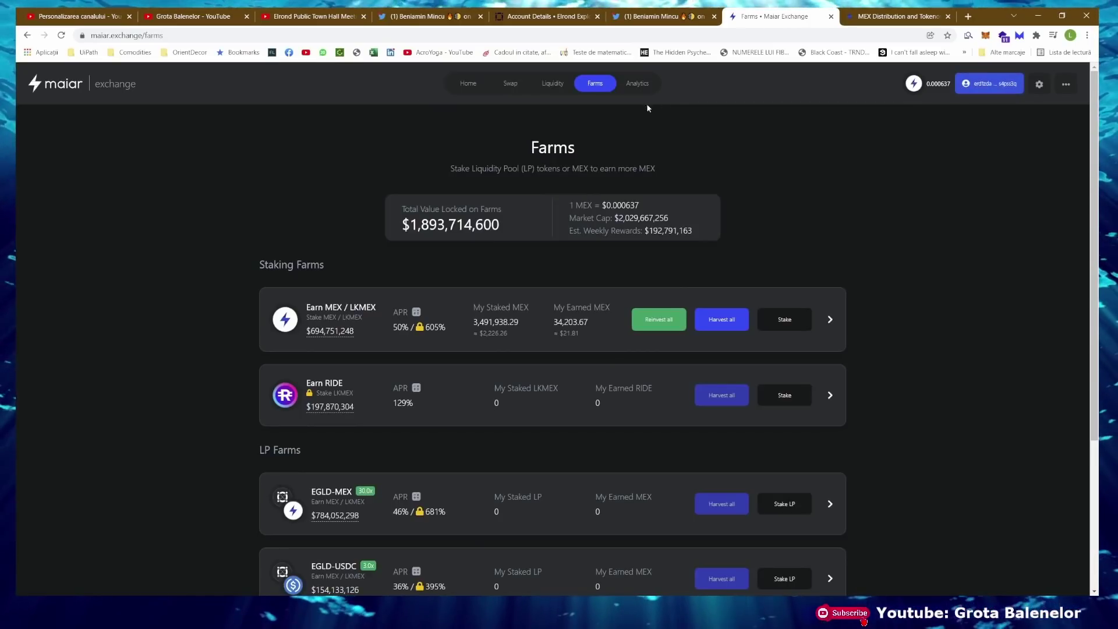
Preview a swap of 3.15 EGLD into MEX to find the equivalent MEX amount
click(512, 86)
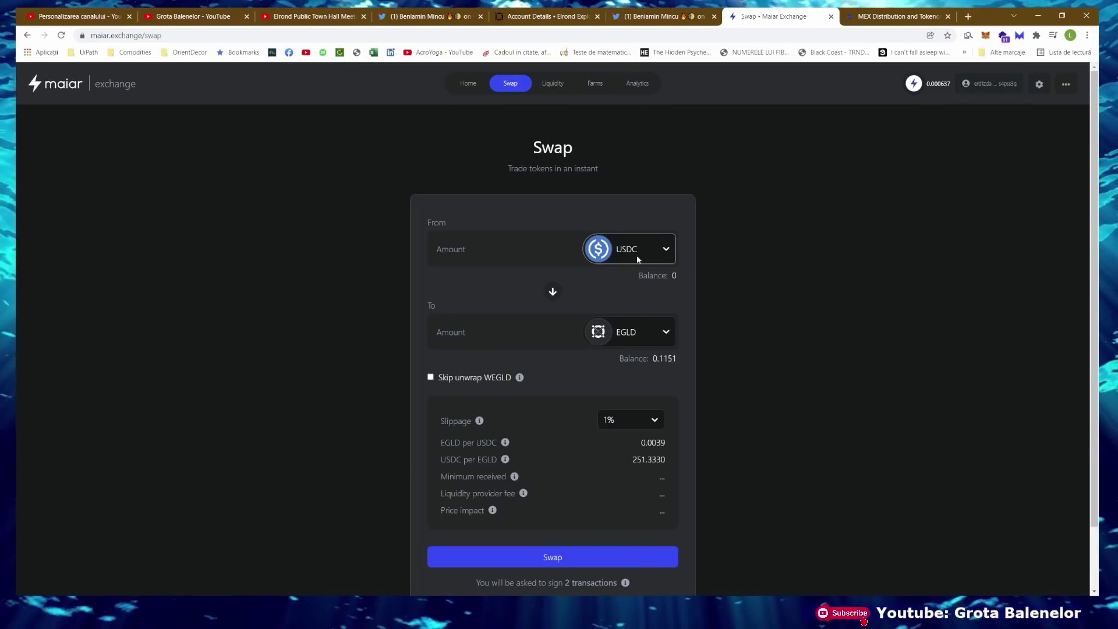
click(606, 249)
click(617, 279)
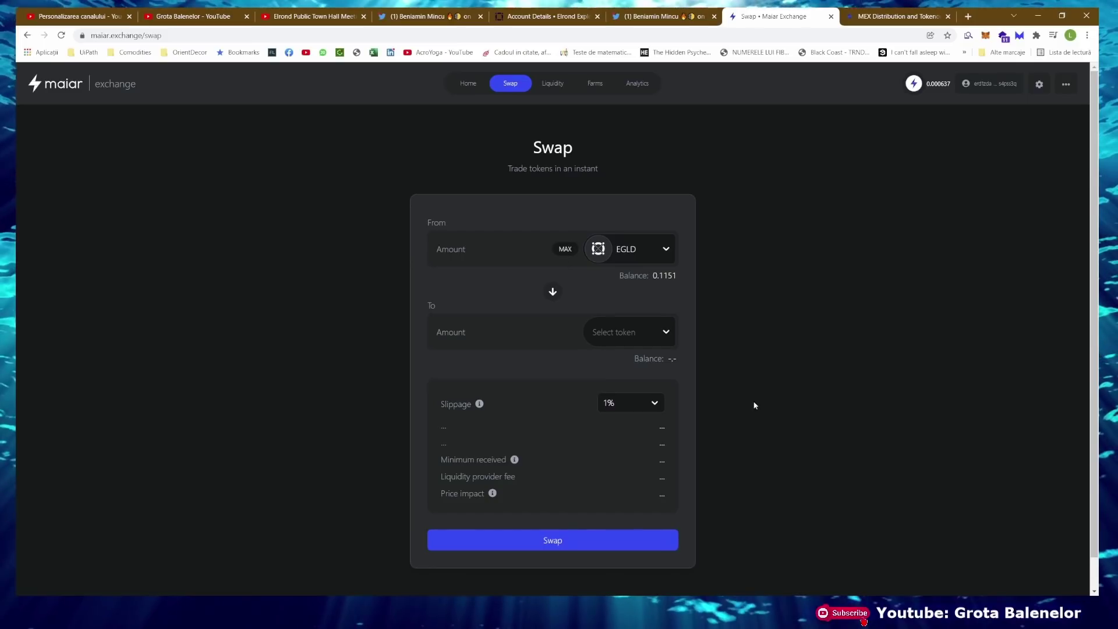
click(633, 324)
click(604, 356)
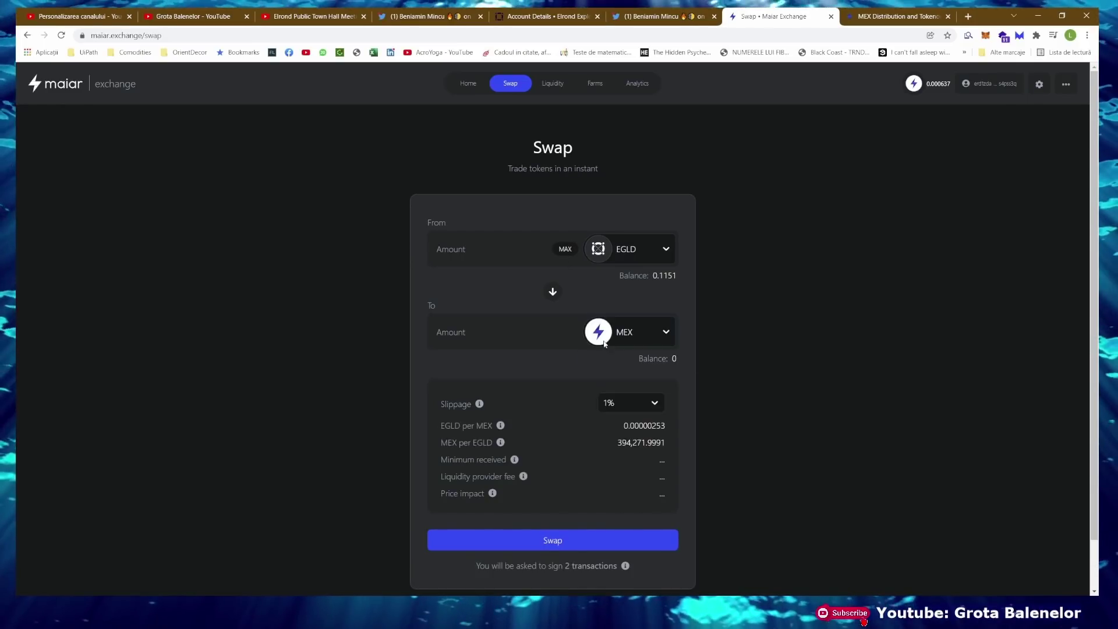
click(516, 250)
text(3.15)
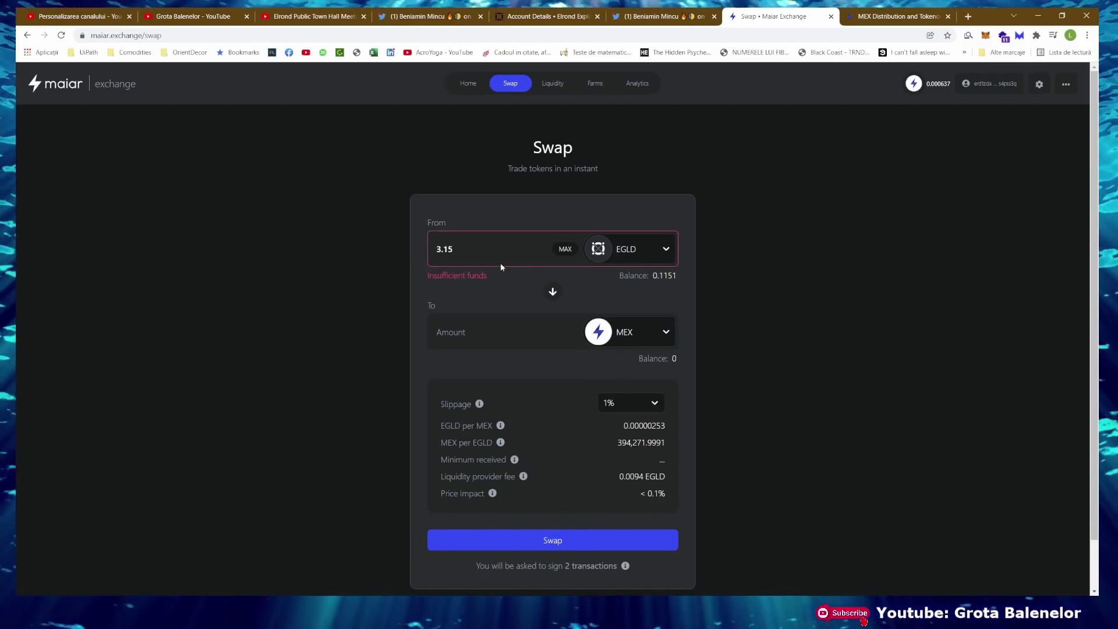
drag(437, 336, 478, 336)
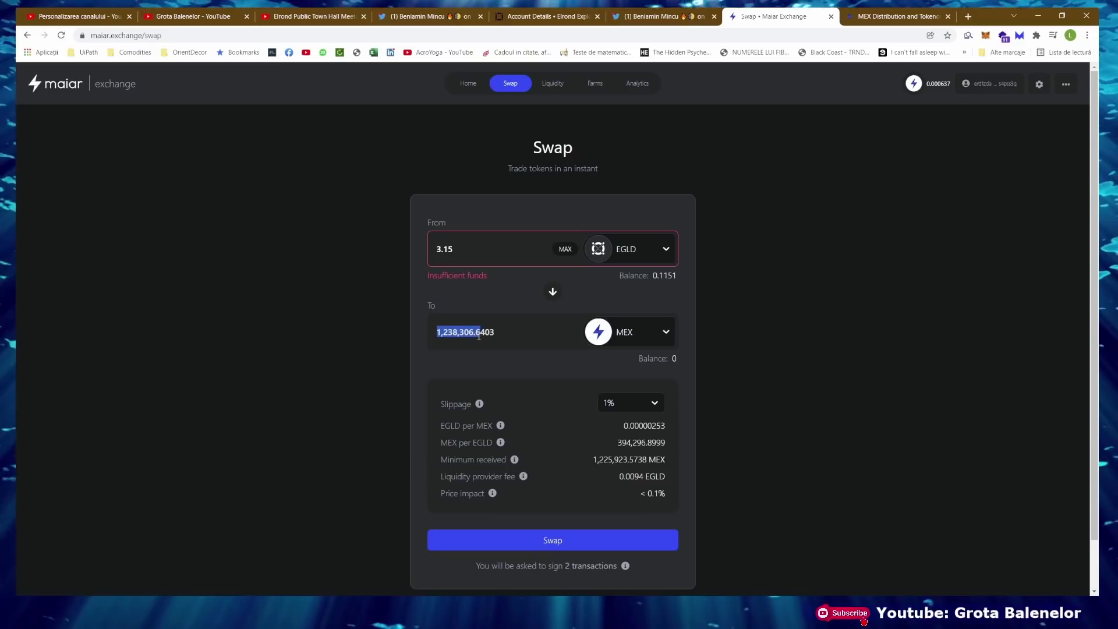
Withdraw 1240000 locked MEX from the MEX staking farm
click(593, 84)
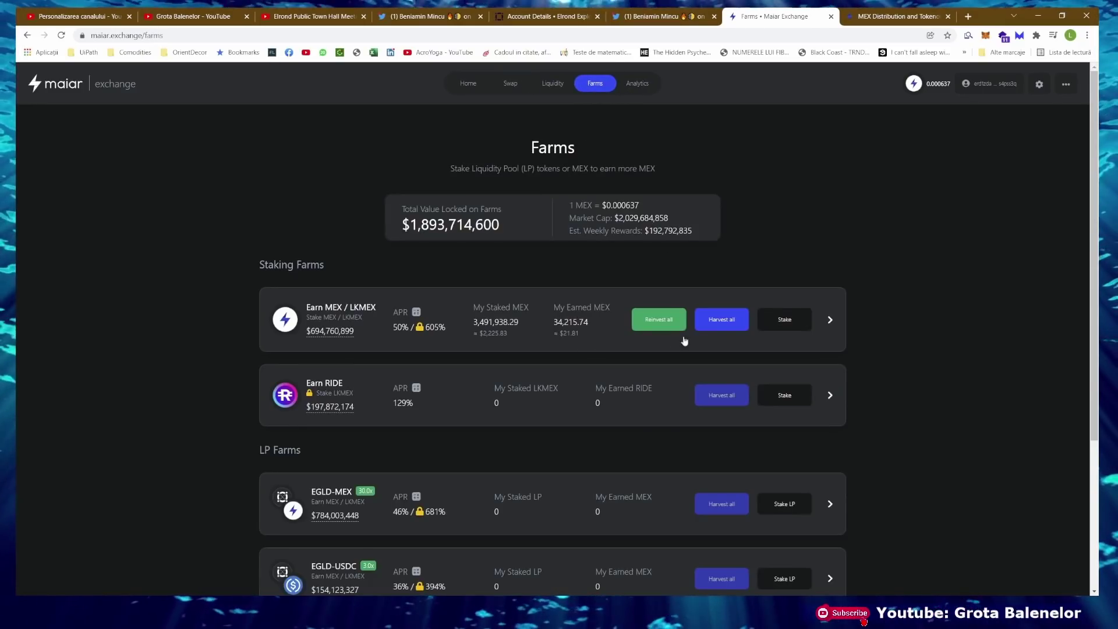
click(829, 319)
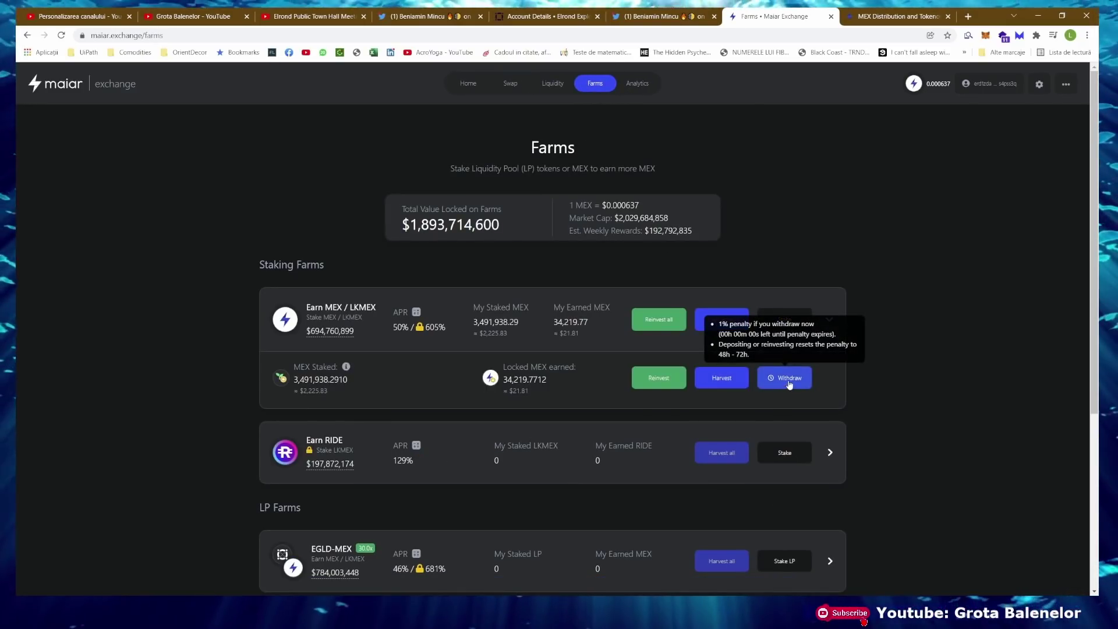
click(789, 378)
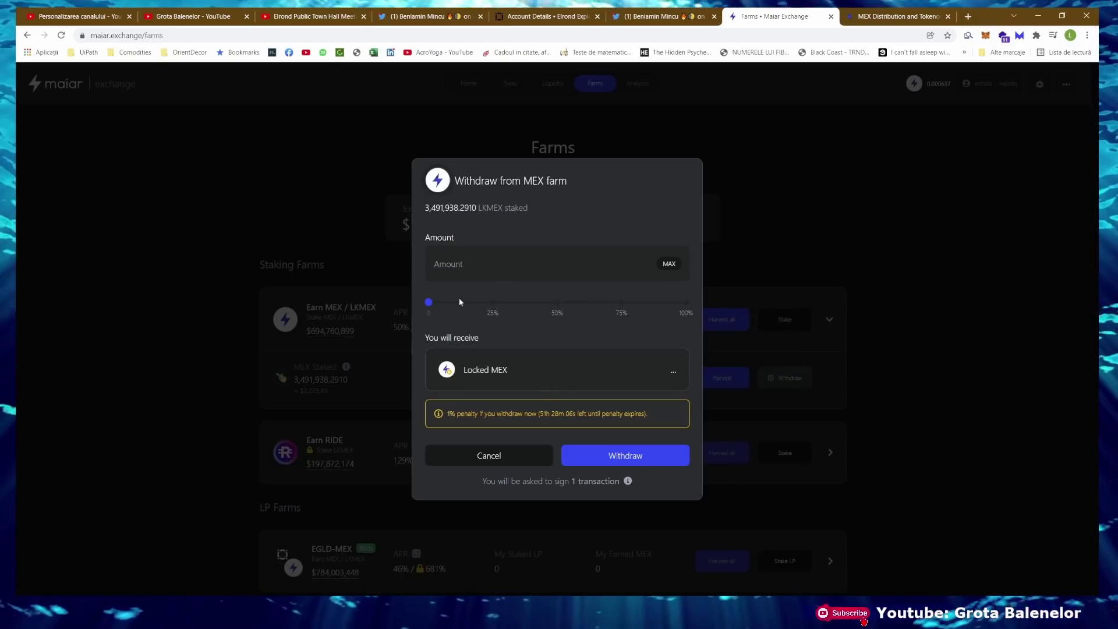
click(552, 262)
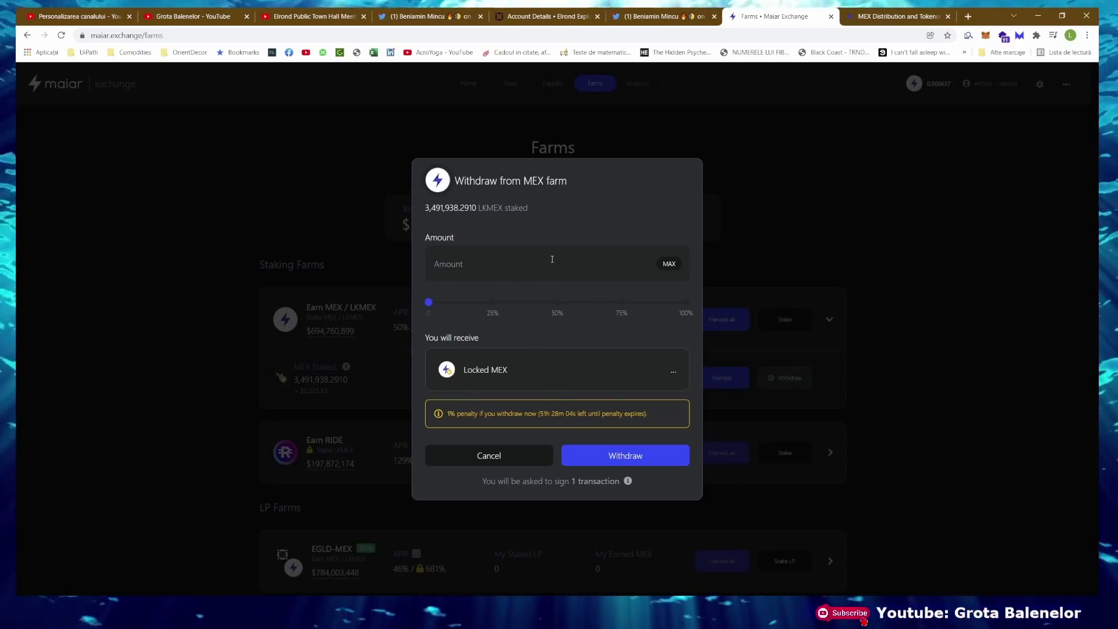
text(1240000)
click(611, 463)
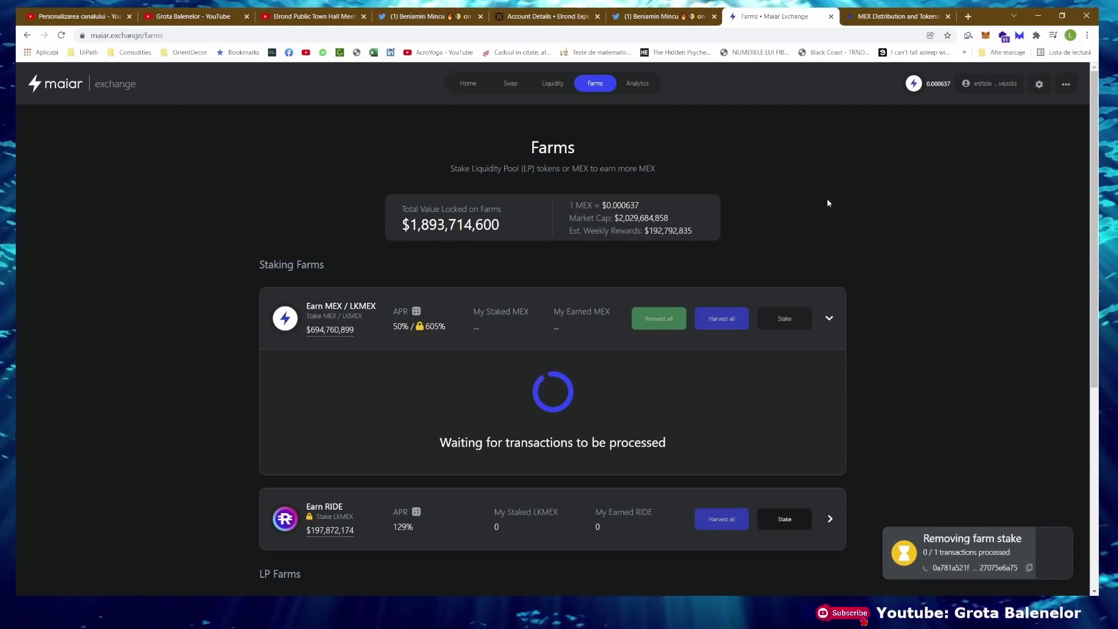
Set up a liquidity deposit pairing WEGLD with LKMEX, using the Locked MEX #971646 batch
click(553, 84)
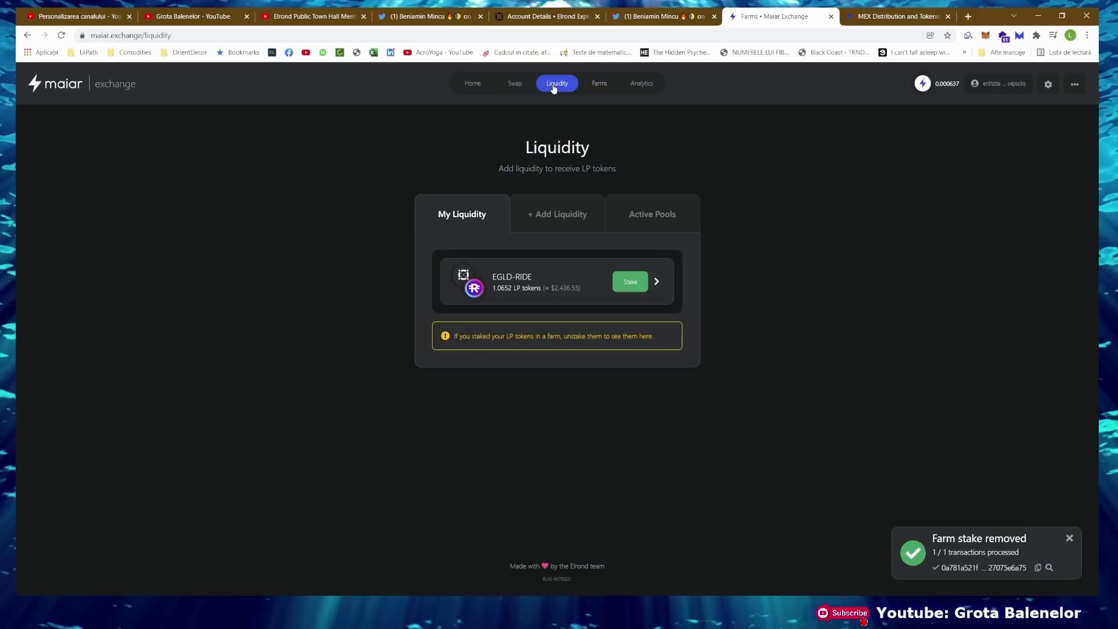
click(560, 227)
click(635, 283)
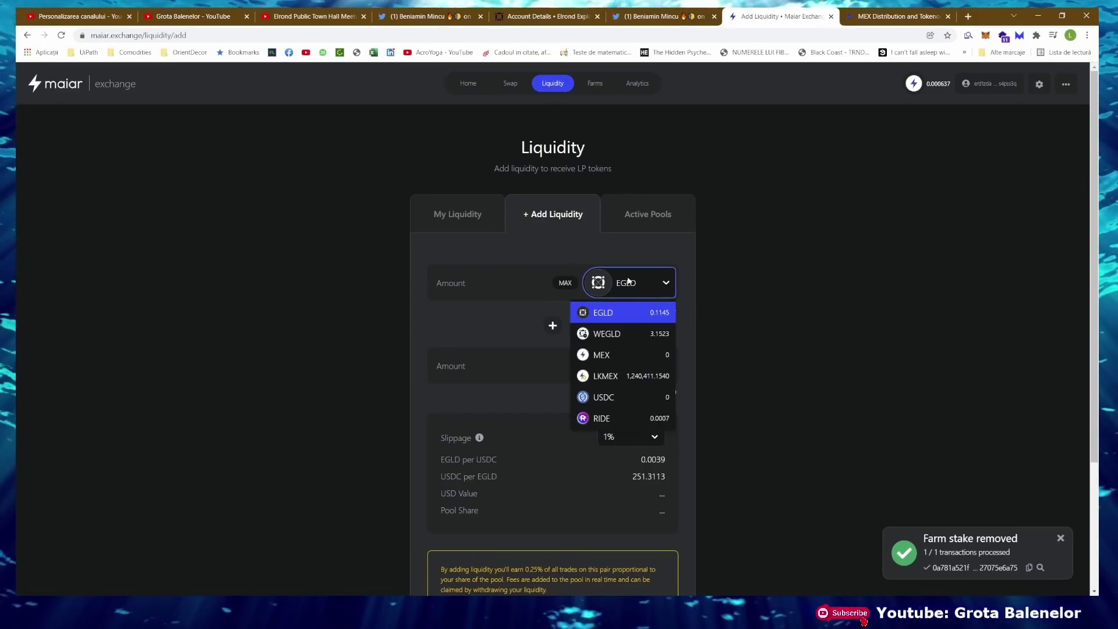
click(623, 333)
click(635, 365)
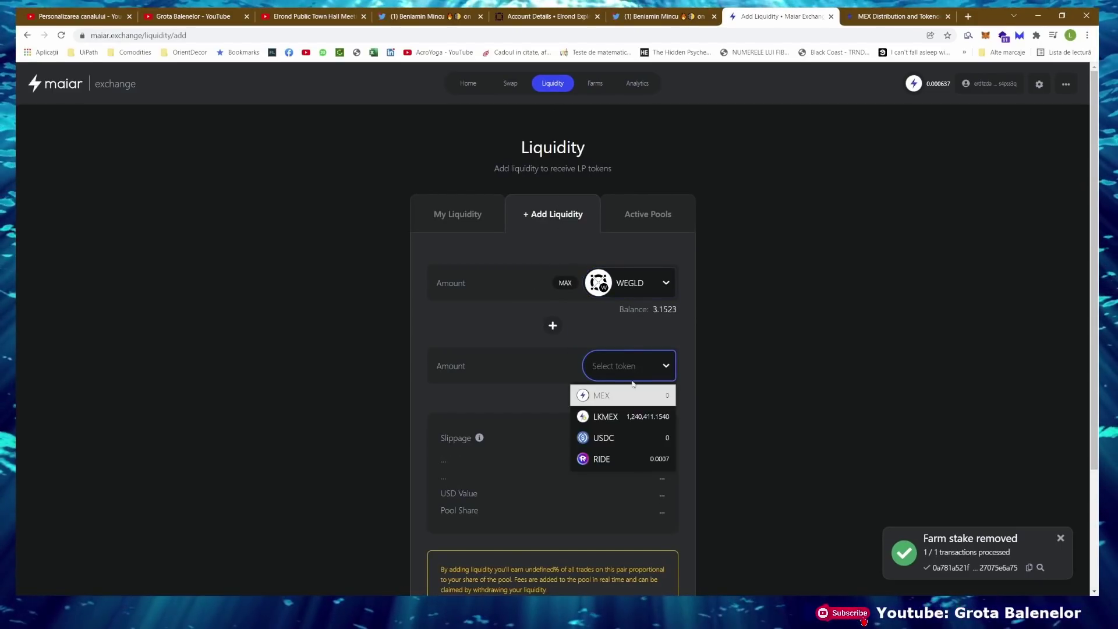
click(611, 414)
click(664, 408)
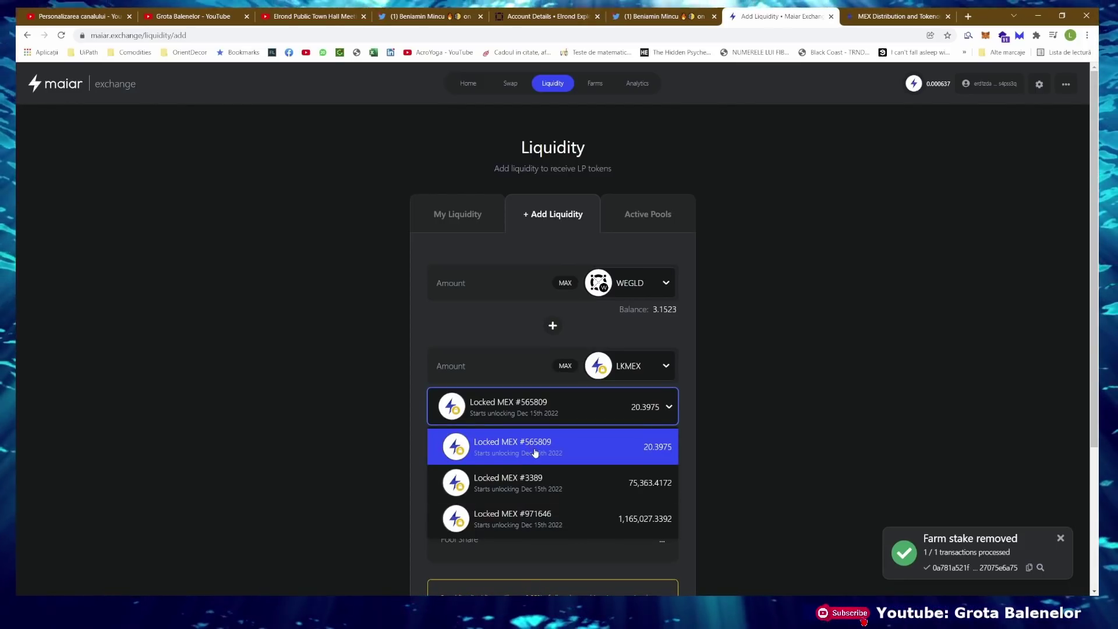
click(533, 527)
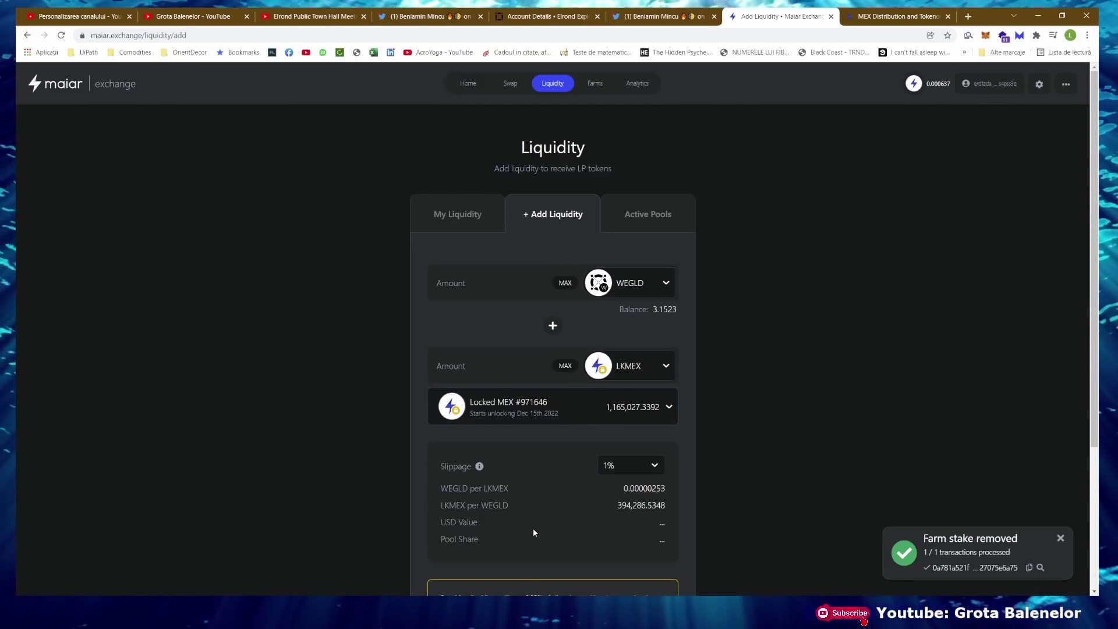
Fill in the maximum deposit of 2.9547 WEGLD and 1,165,027.3392 LKMEX and submit the liquidity
click(565, 283)
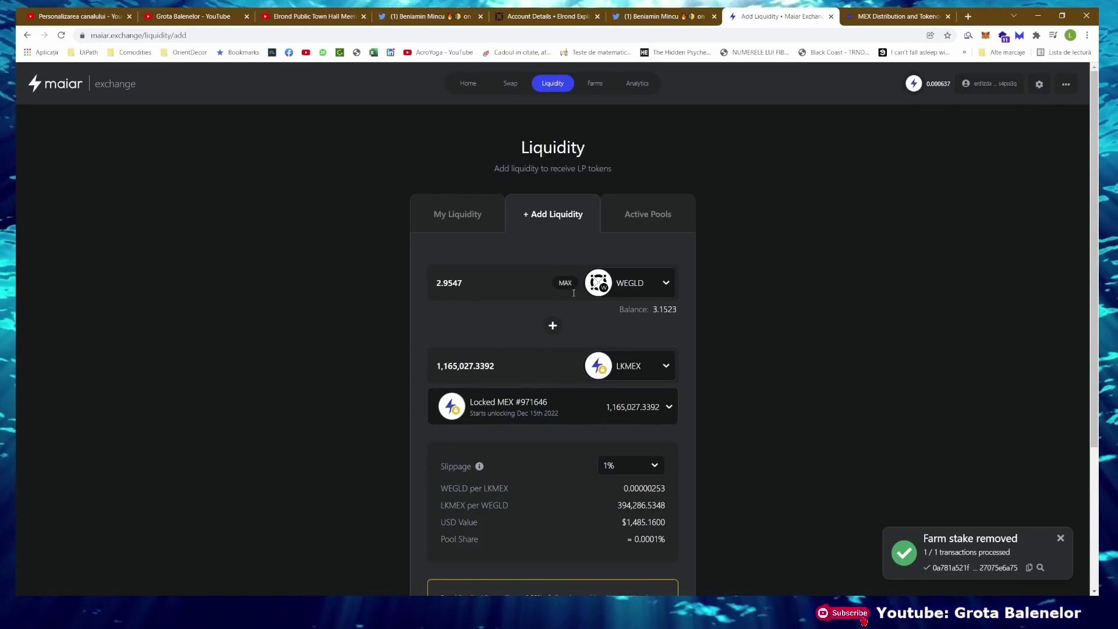
scroll(704, 344, down, 2)
click(541, 560)
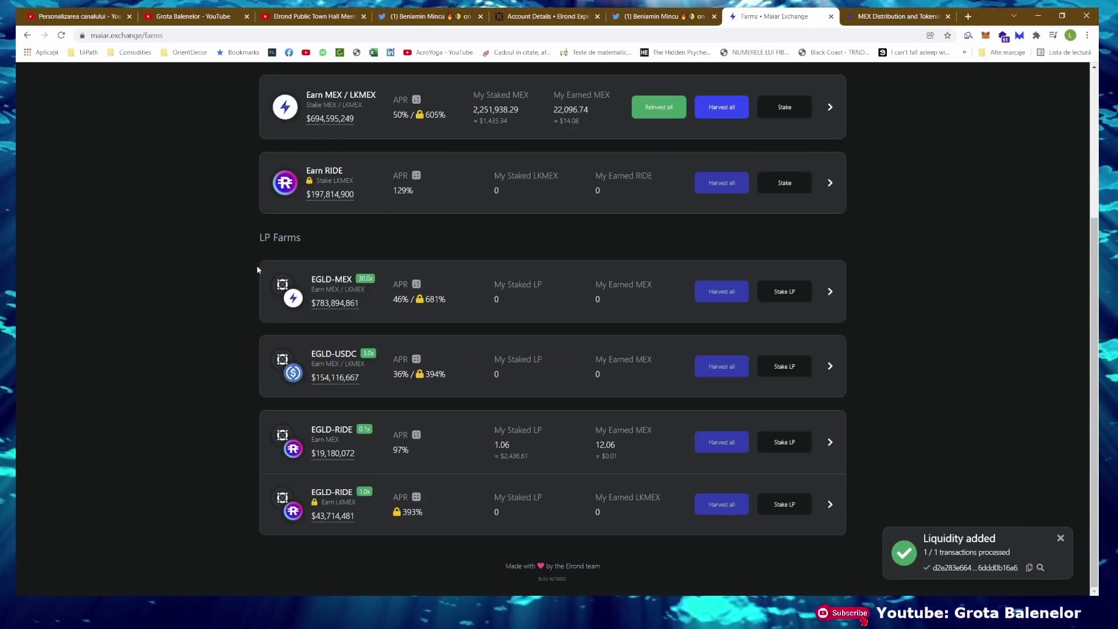
Stake the maximum 1.4644 EGLDMEX from the EGLD-MEX LP #706186 batch in the EGLD-MEX farm with locked rewards
click(783, 291)
click(663, 274)
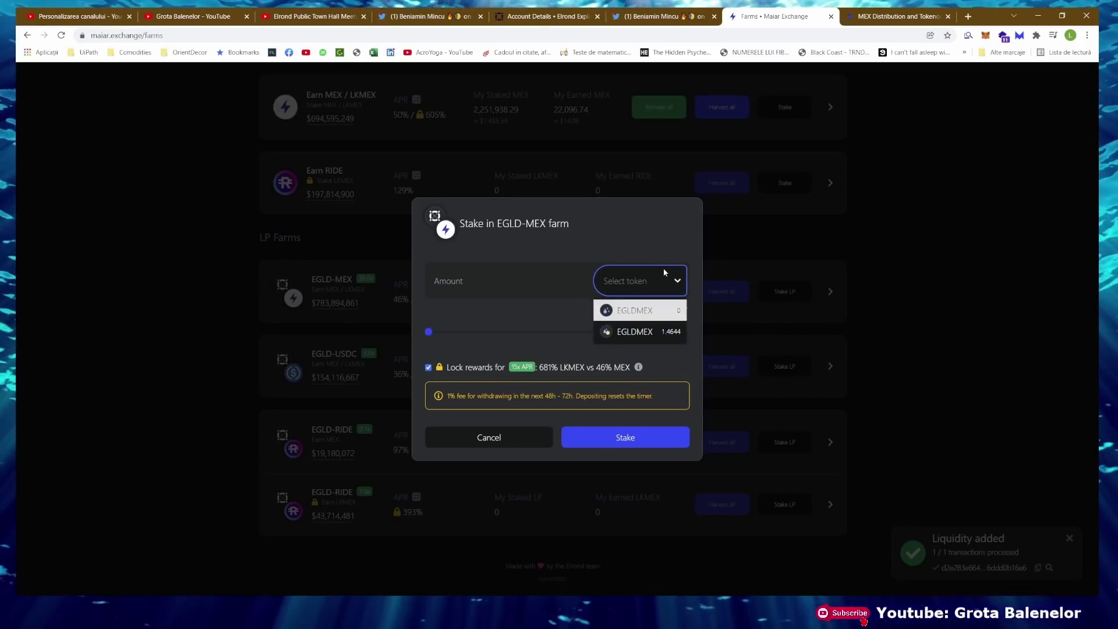
click(646, 330)
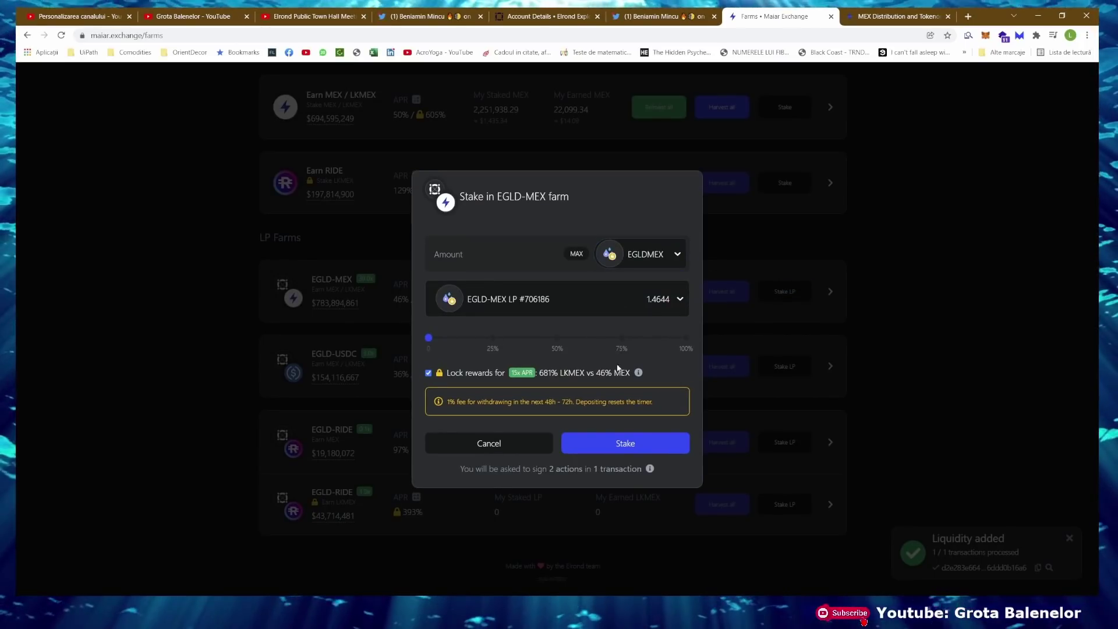
click(576, 254)
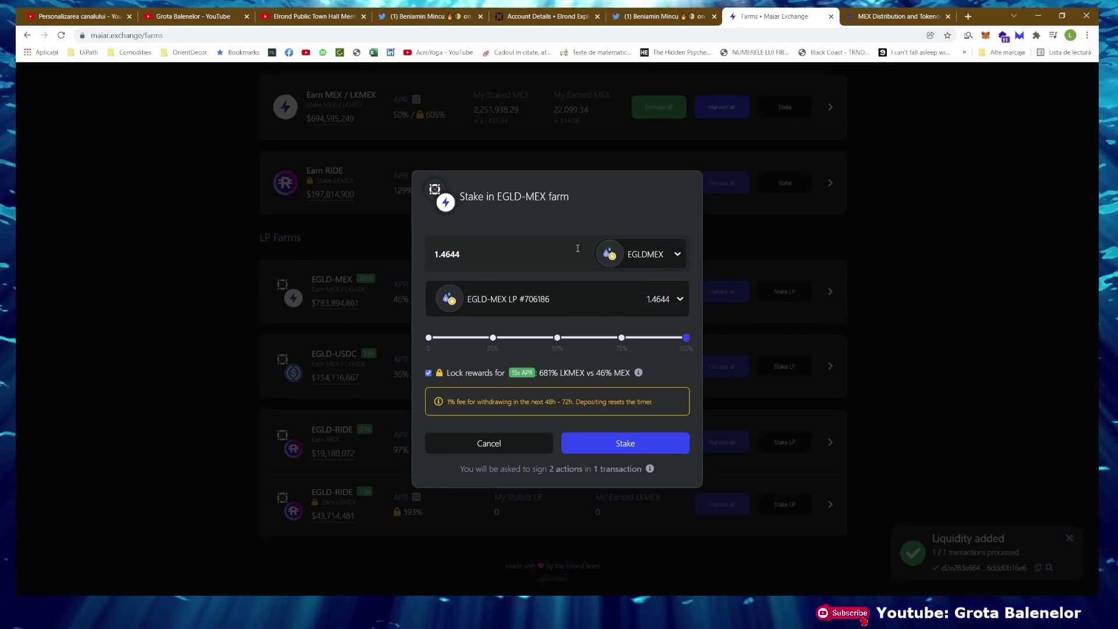
click(594, 442)
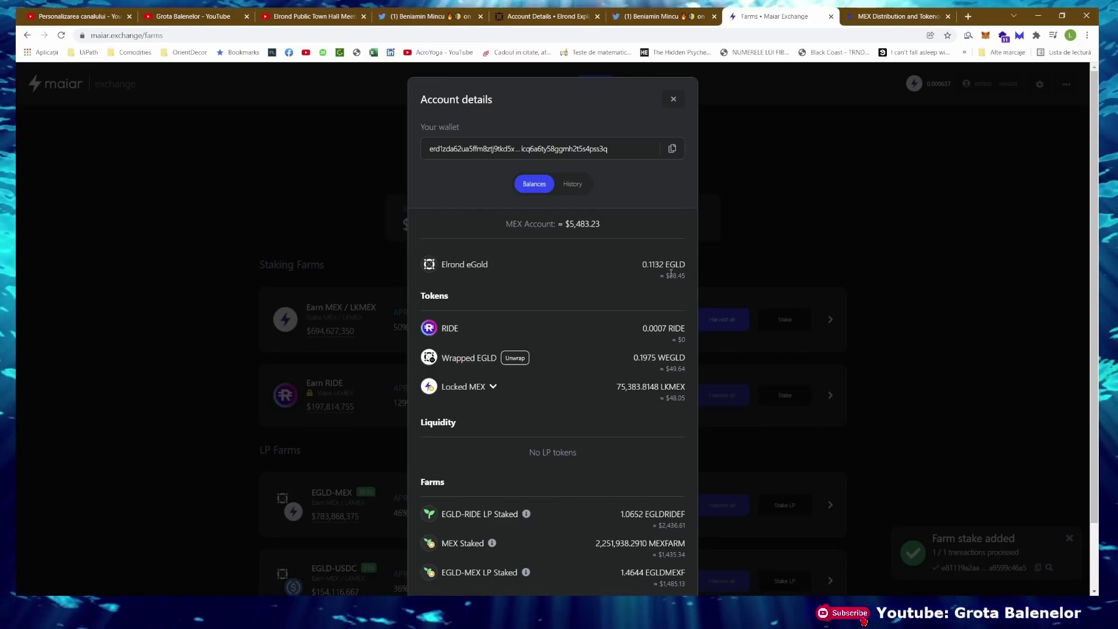
Unwrap the remaining wrapped EGLD in the wallet into EGLD and close the account details
click(512, 360)
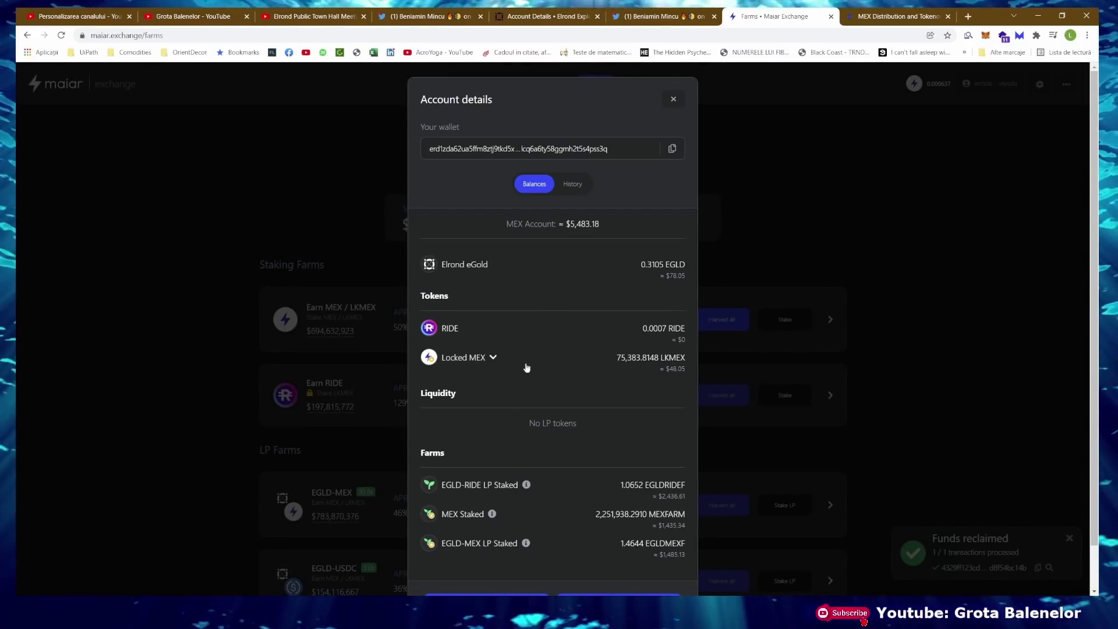
click(674, 101)
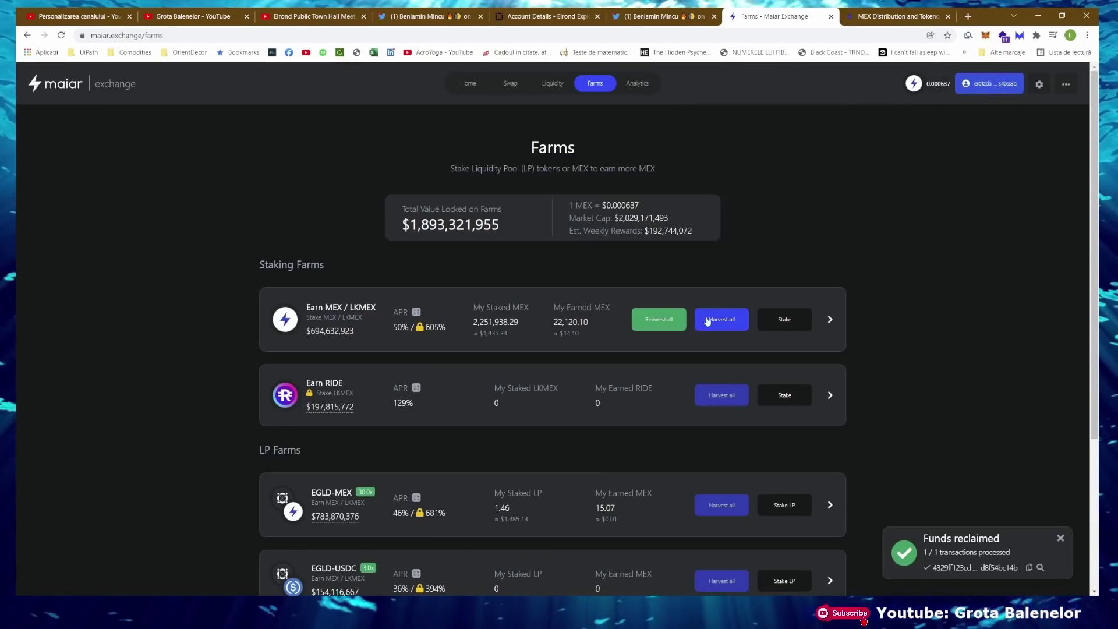
Stake the maximum 75,363.4172 LKMEX from the Locked MEX #3389 batch in the MEX farm with locked rewards
click(787, 320)
click(608, 274)
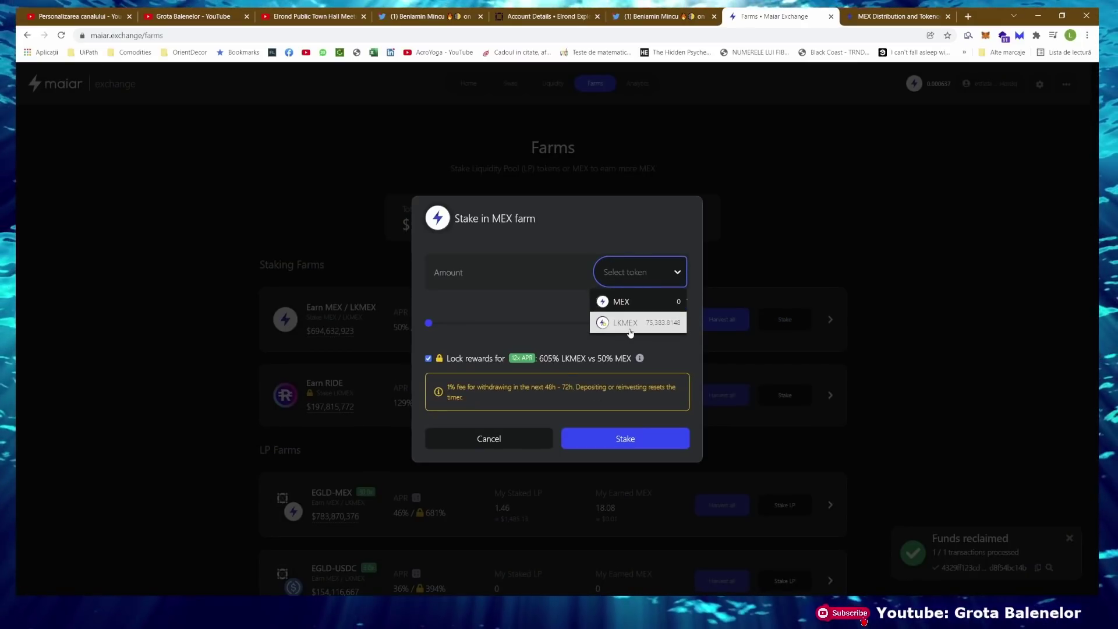
click(631, 317)
click(643, 274)
click(587, 345)
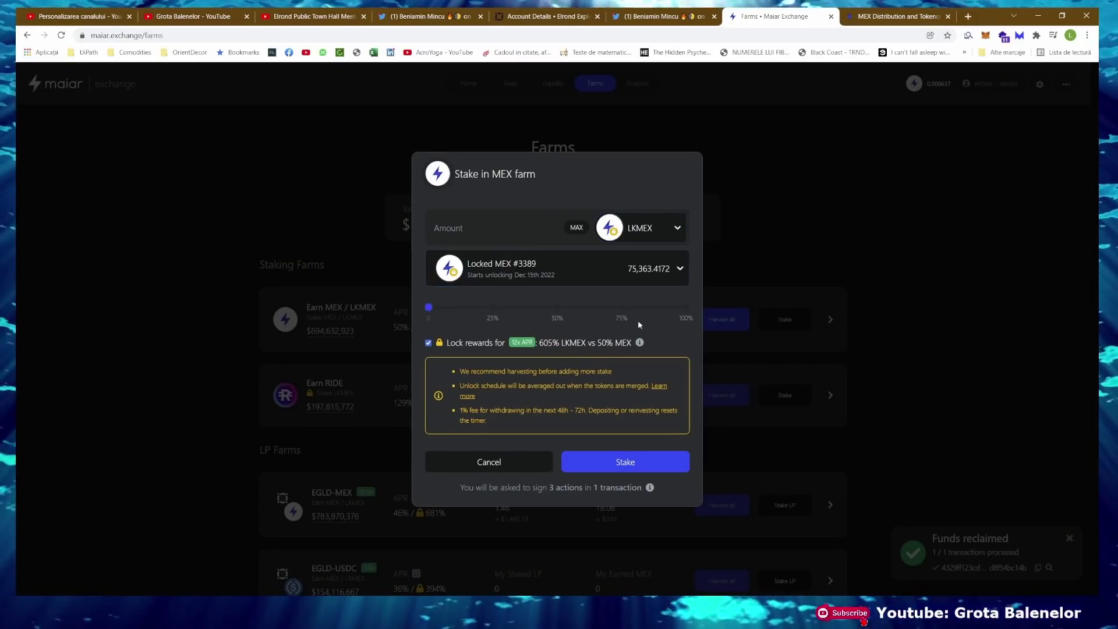
click(576, 226)
click(603, 460)
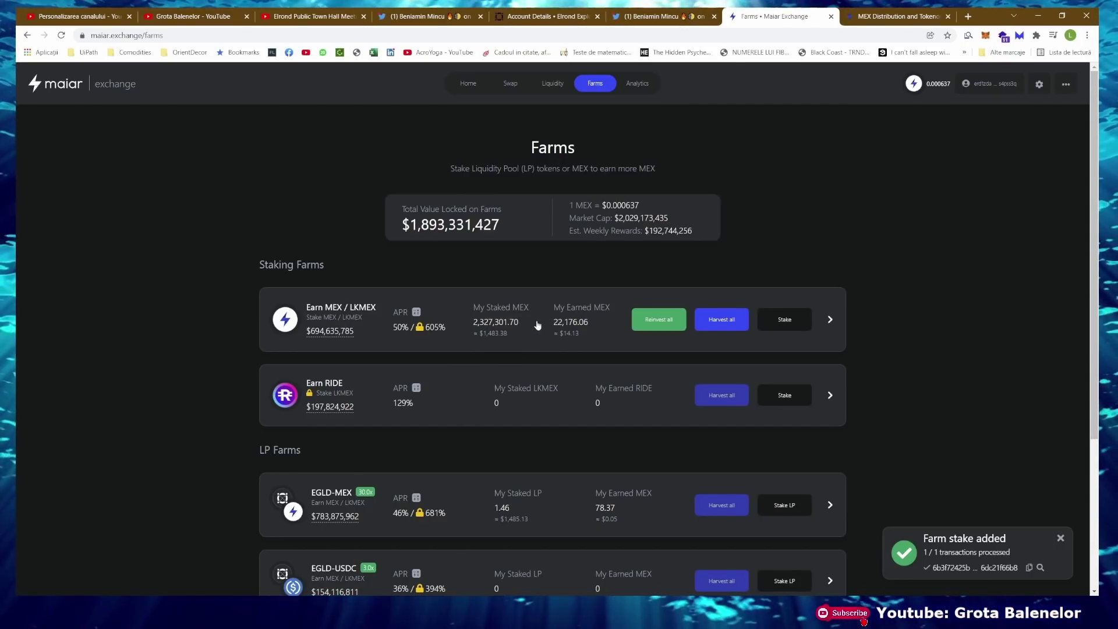
Review the staked and earned amounts across the staking and LP farms, and switch to the Grota Balenelor YouTube channel page
scroll(540, 331, down, 2)
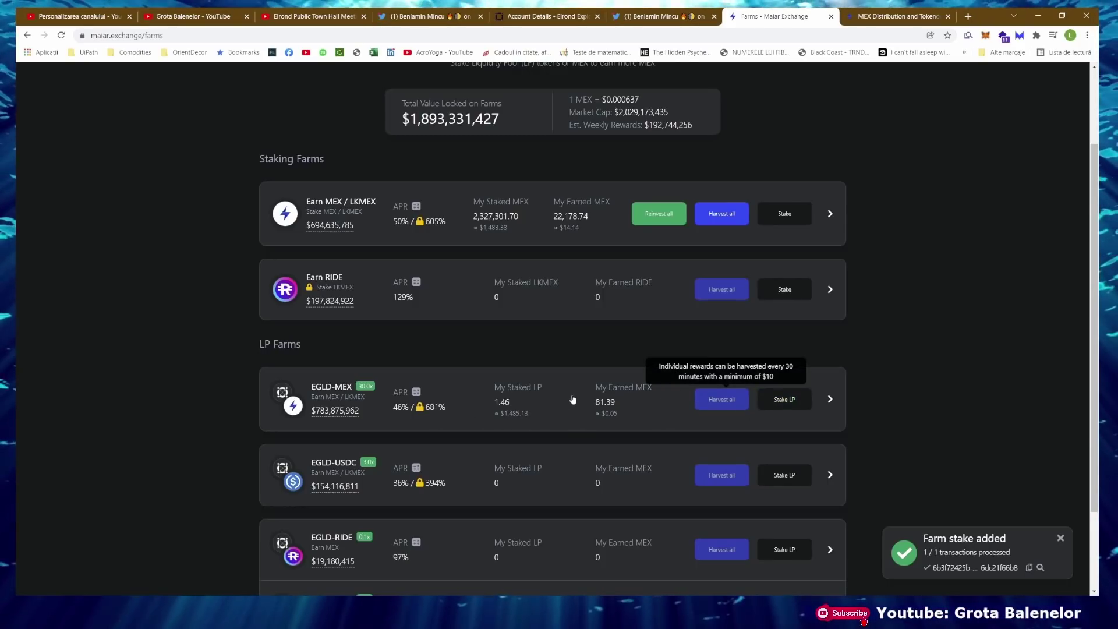
scroll(553, 355, down, 3)
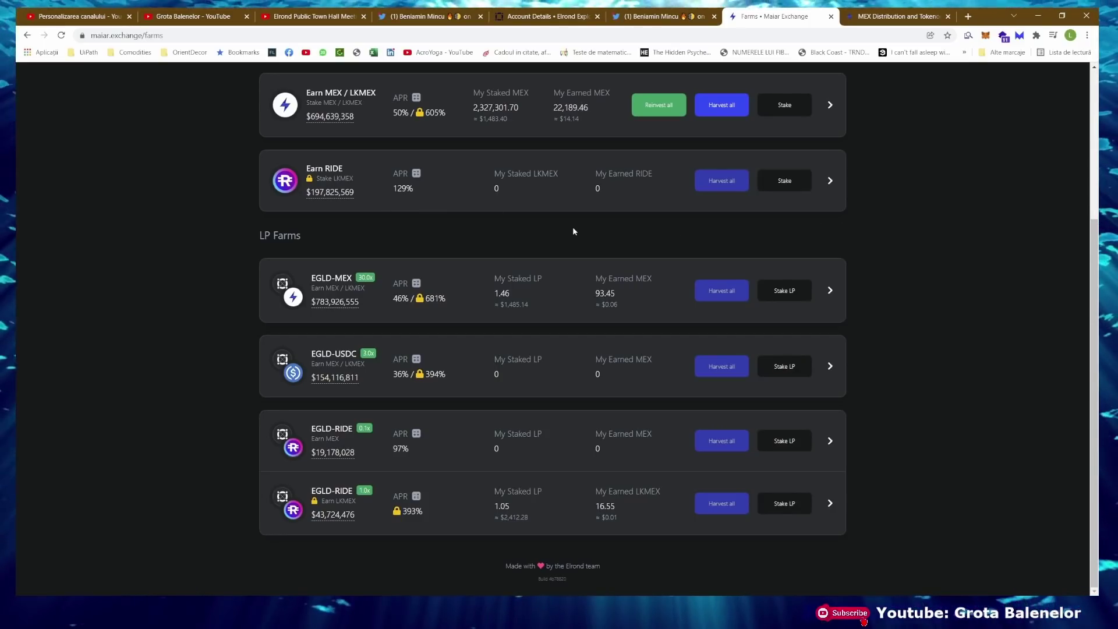
scroll(559, 229, up, 1)
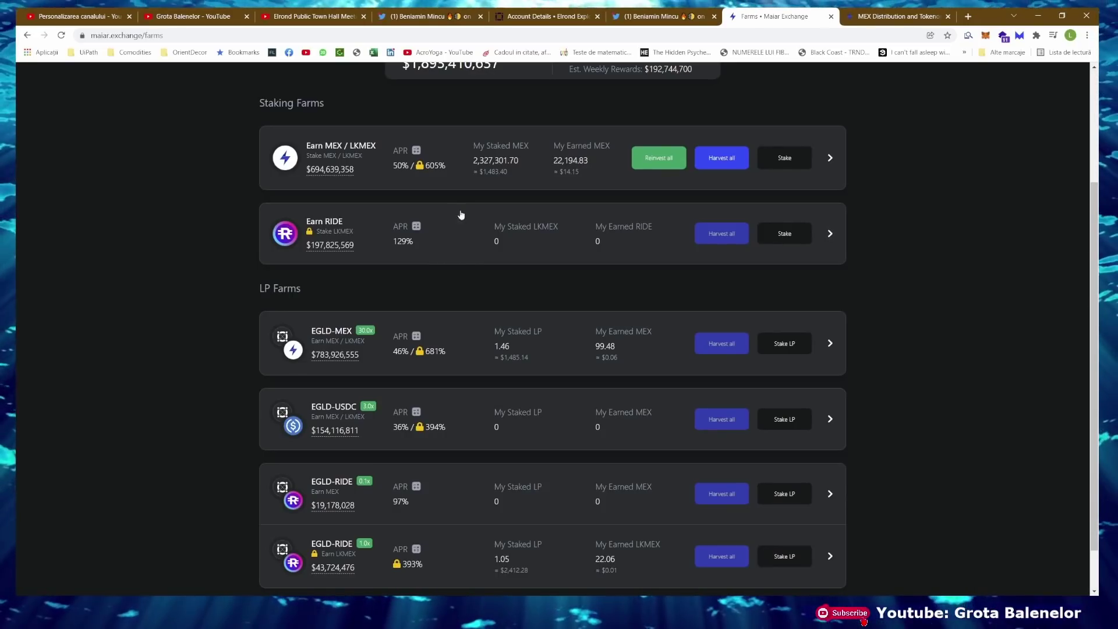
key(ctrl+2)
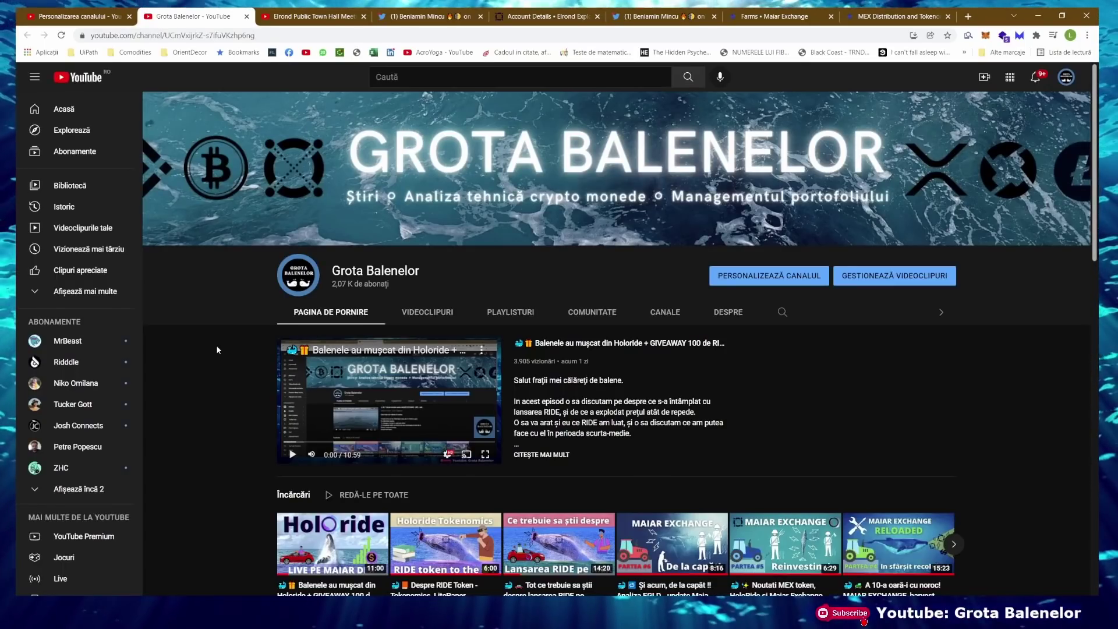